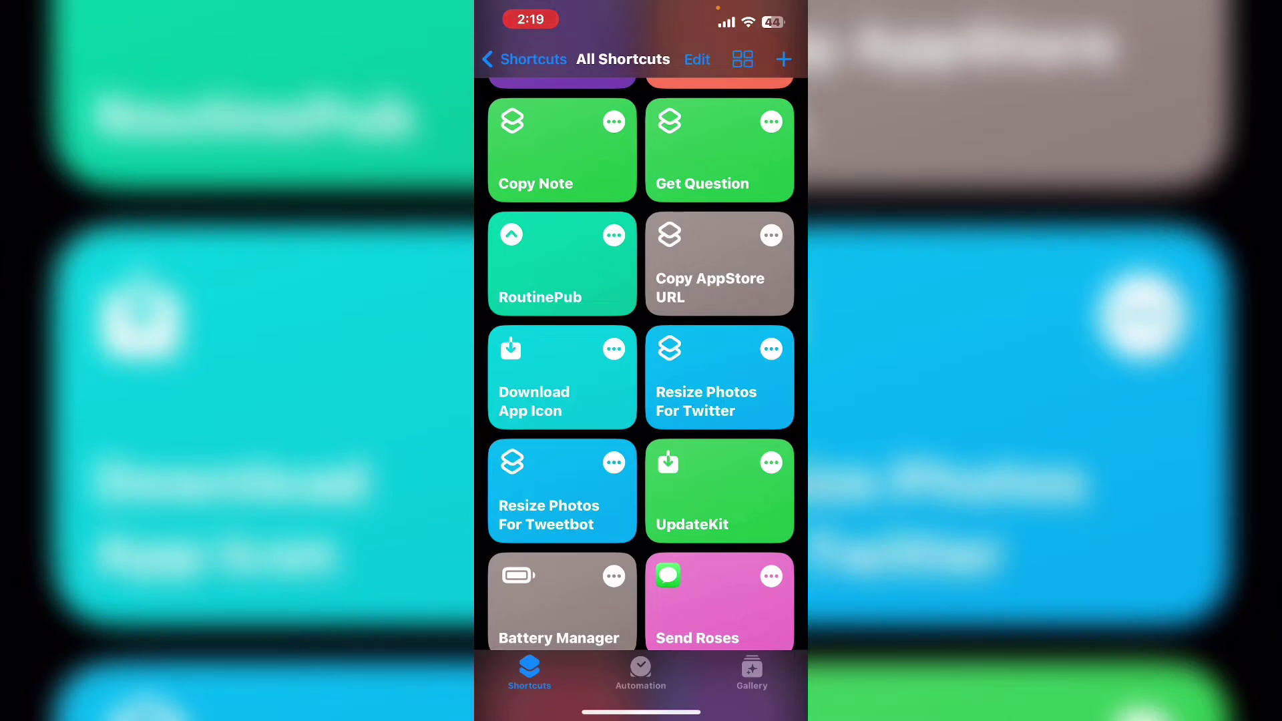
- Open Download App Icon for editing and delete its Get Artwork action
{"action": "left_click", "coordinate": [561, 379]}
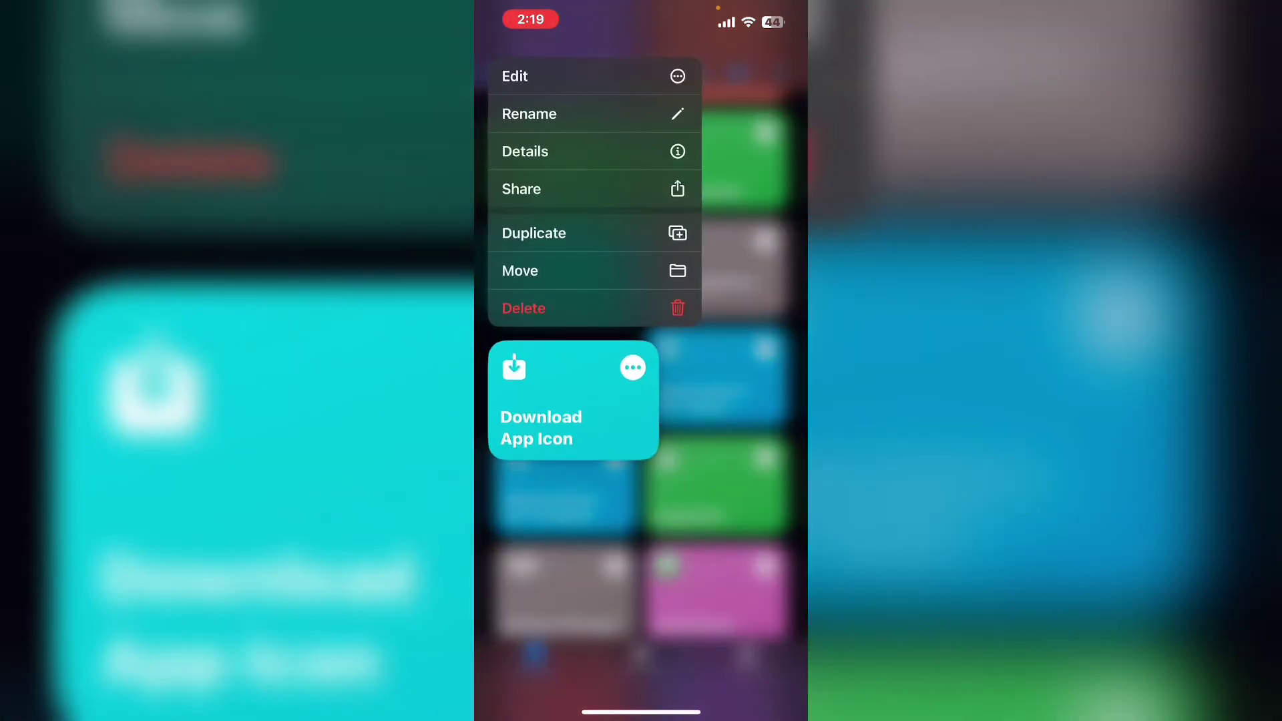
{"action": "left_click", "coordinate": [515, 76]}
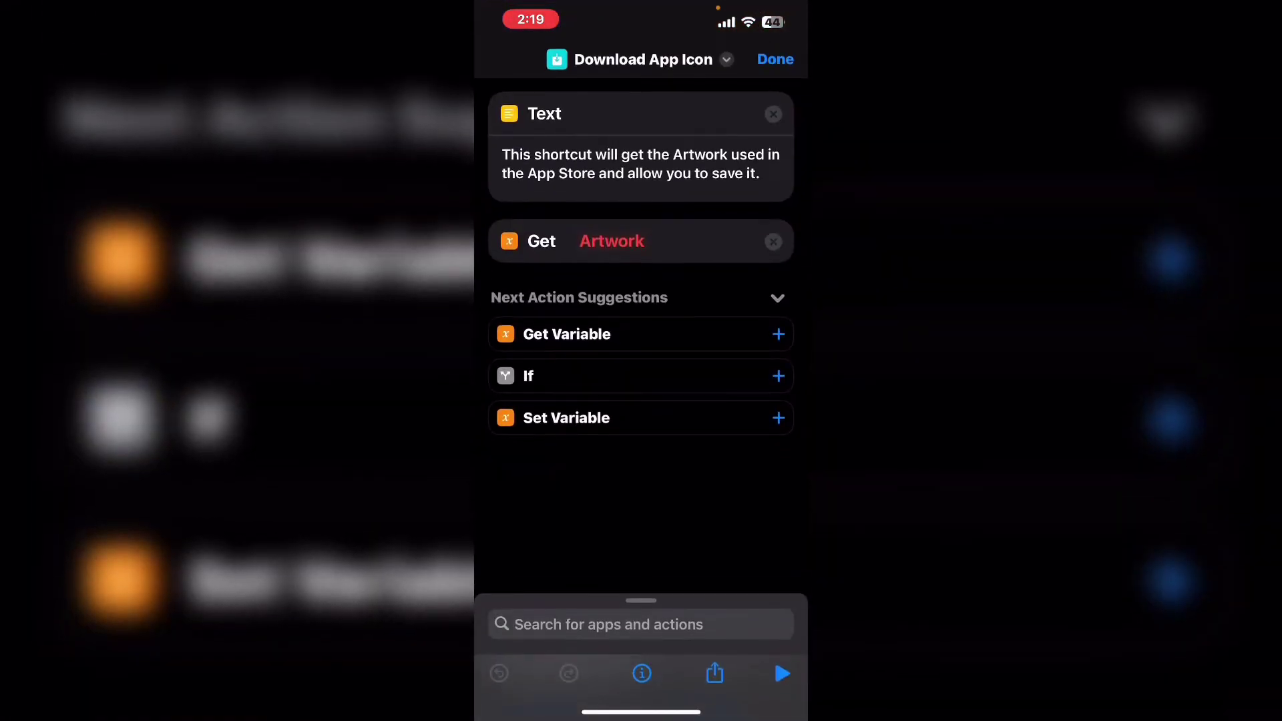
{"action": "left_click", "coordinate": [771, 240]}
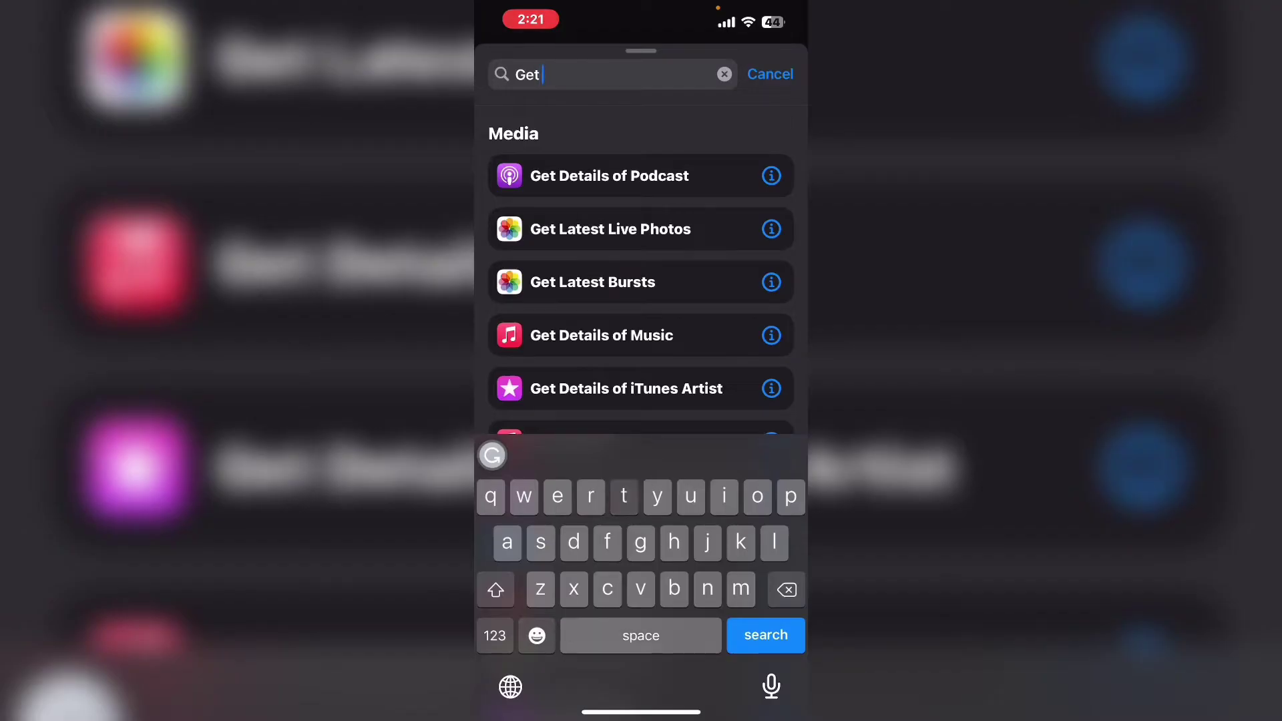
{"action": "type", "text": "te"}
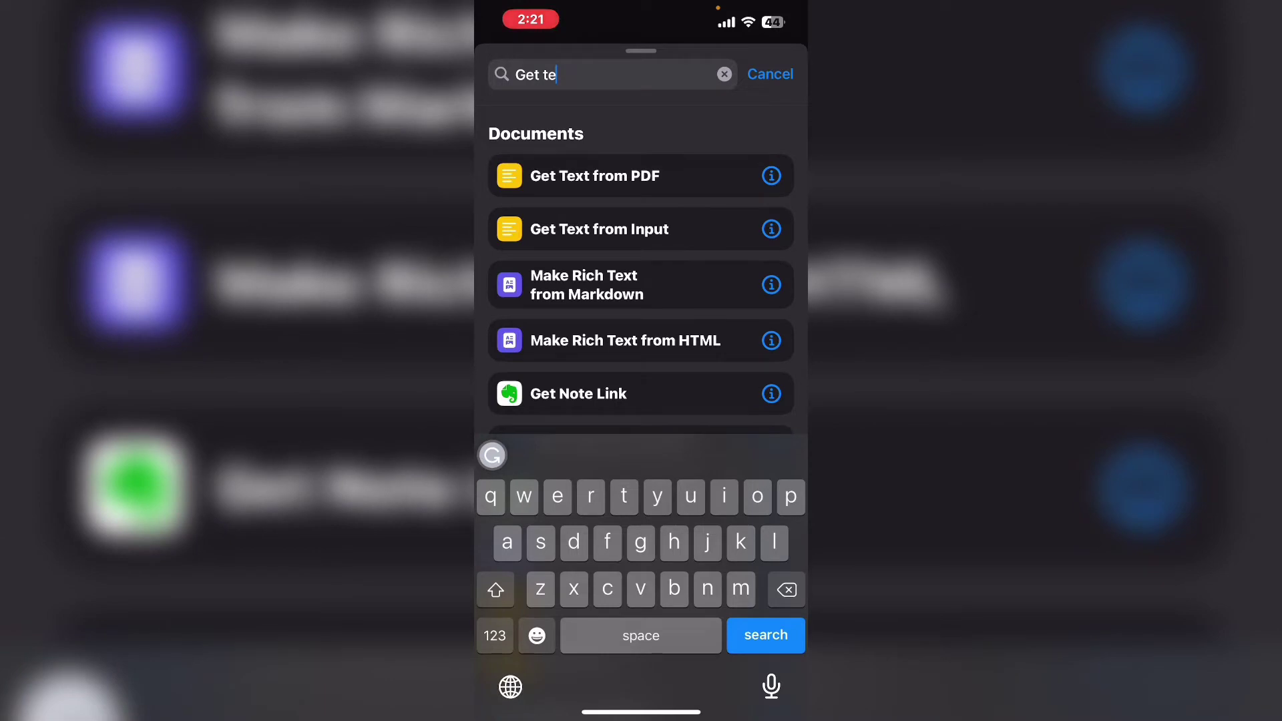
{"action": "type", "text": "x"}
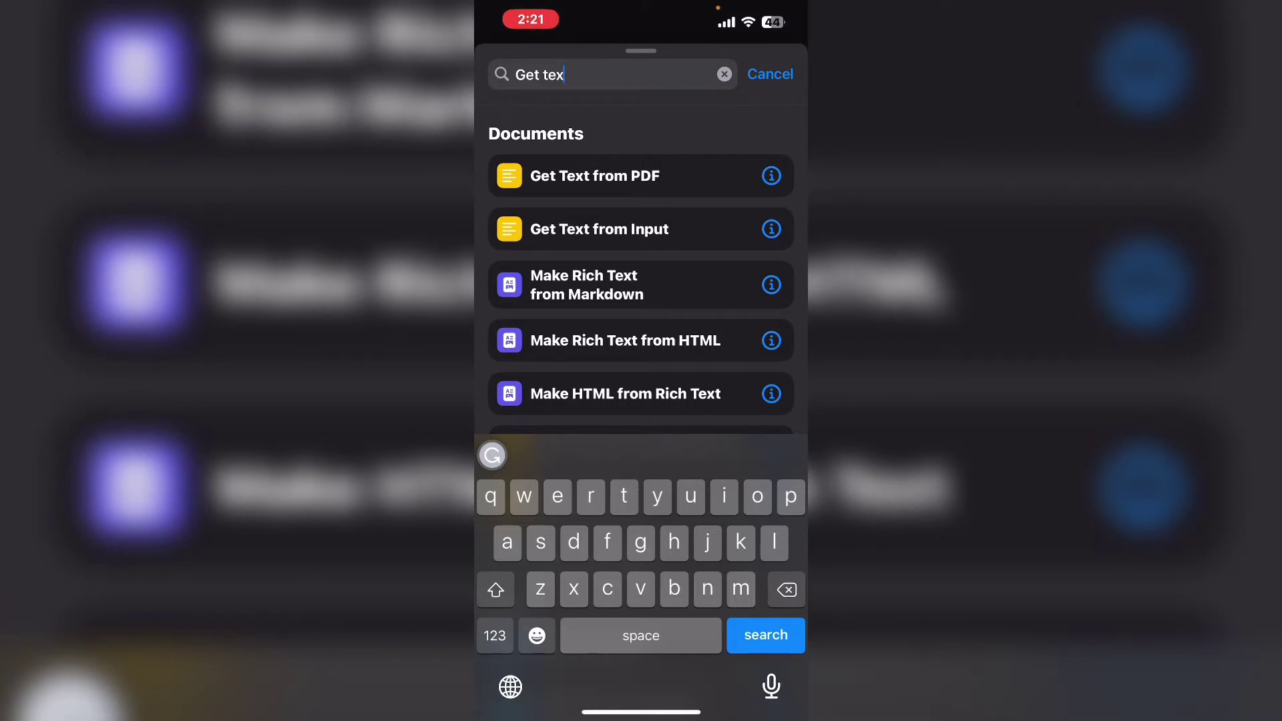
- Add a Get Text from Input action right after the Text description
{"action": "left_click", "coordinate": [599, 229]}
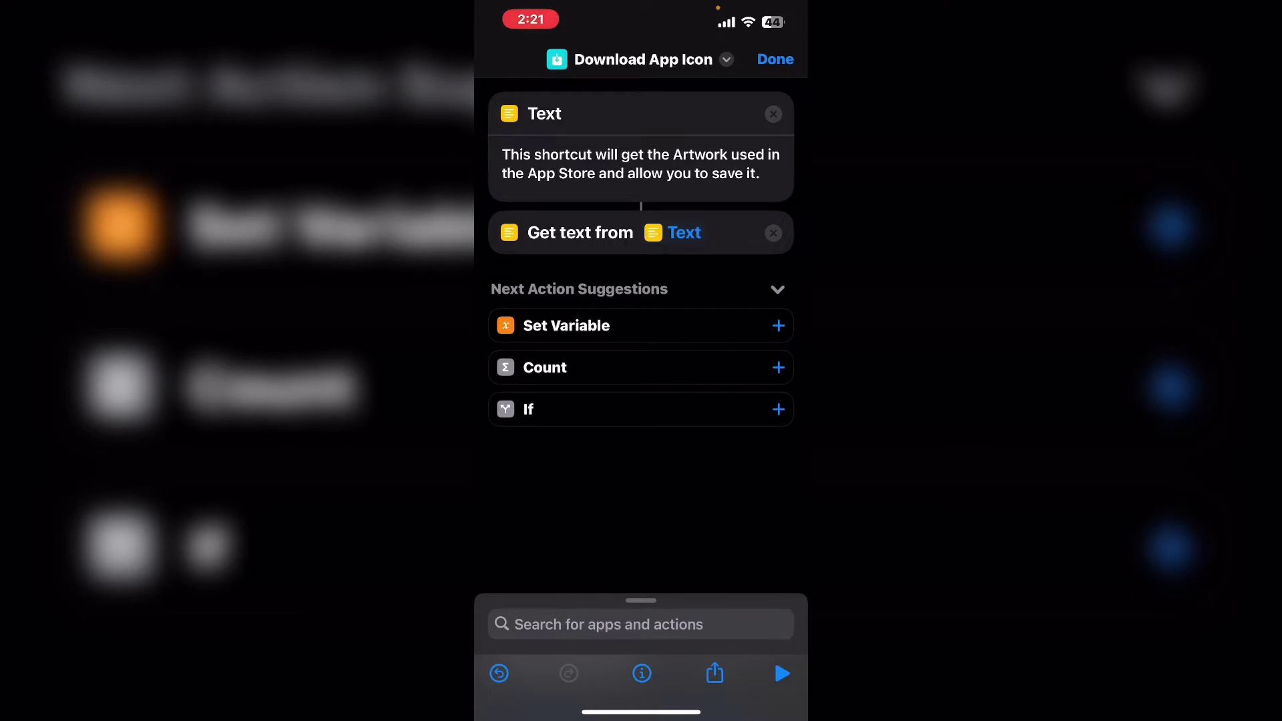
- Add a Show Alert whose message is the Text variable then 'Do you want to continue?'
{"action": "left_click", "coordinate": [642, 624]}
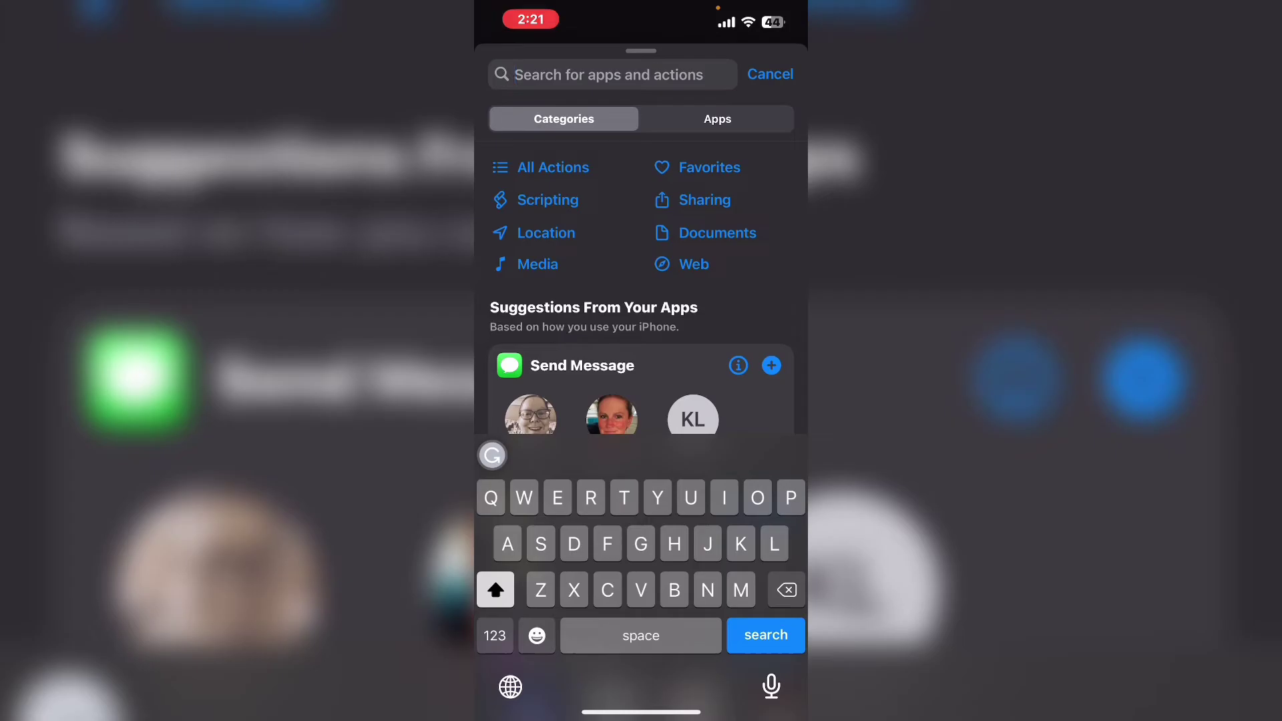
{"action": "left_click", "coordinate": [769, 74]}
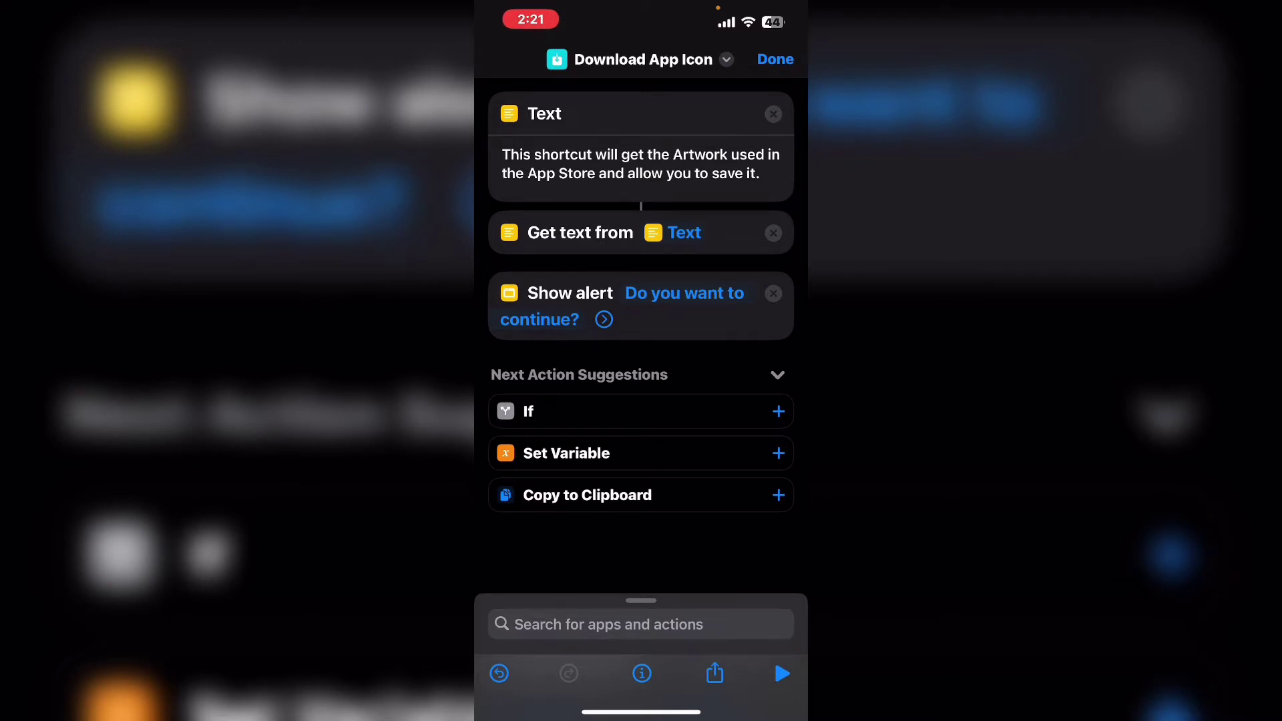
{"action": "left_click", "coordinate": [571, 319]}
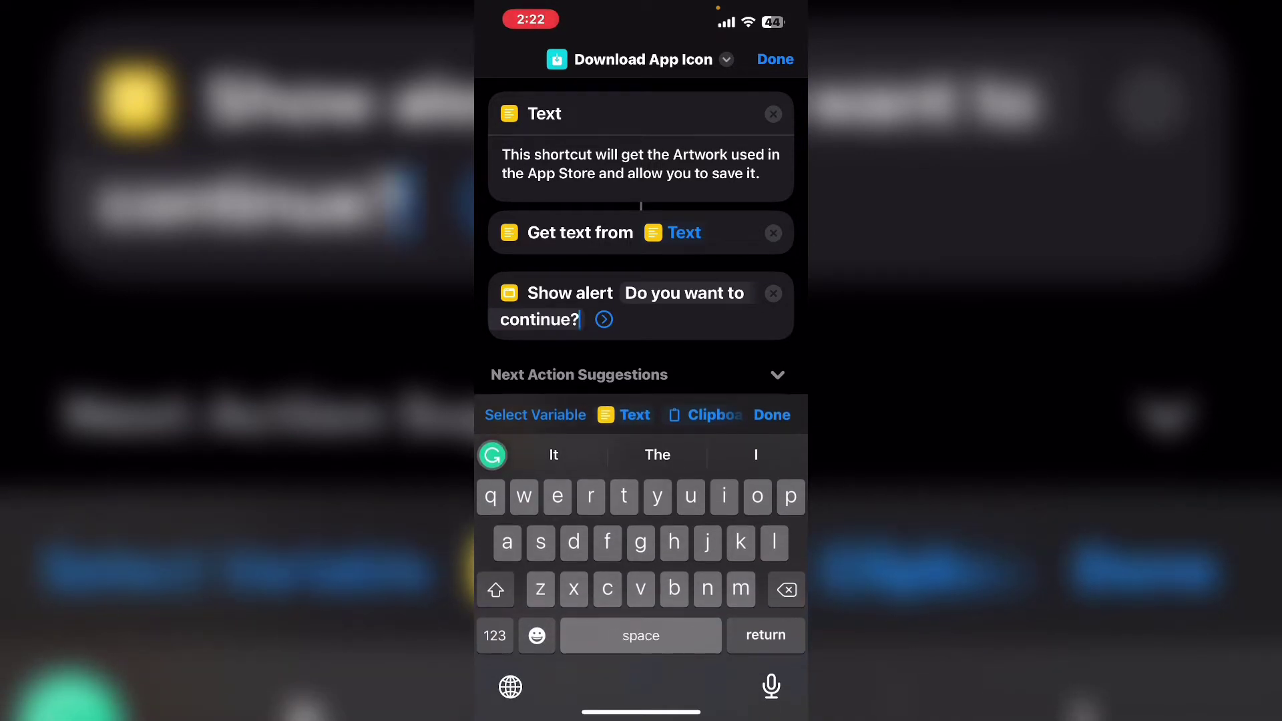
{"action": "left_click", "coordinate": [634, 414]}
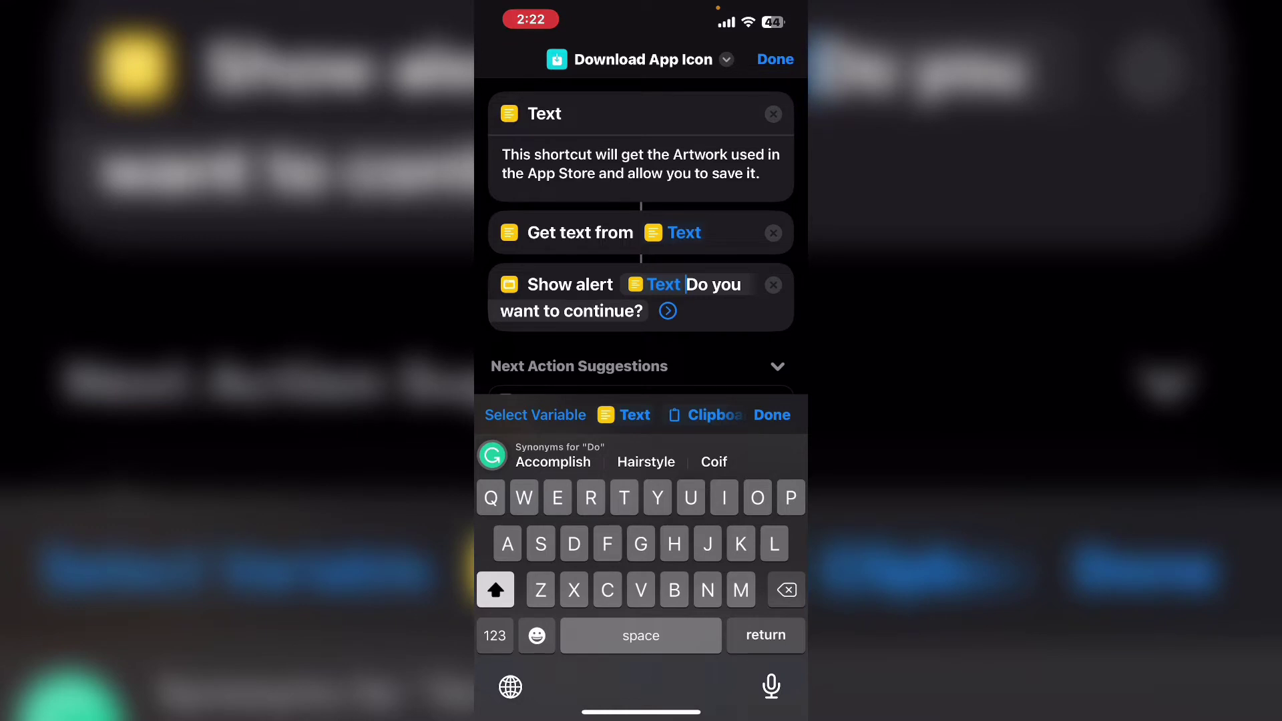
{"action": "left_click", "coordinate": [772, 416]}
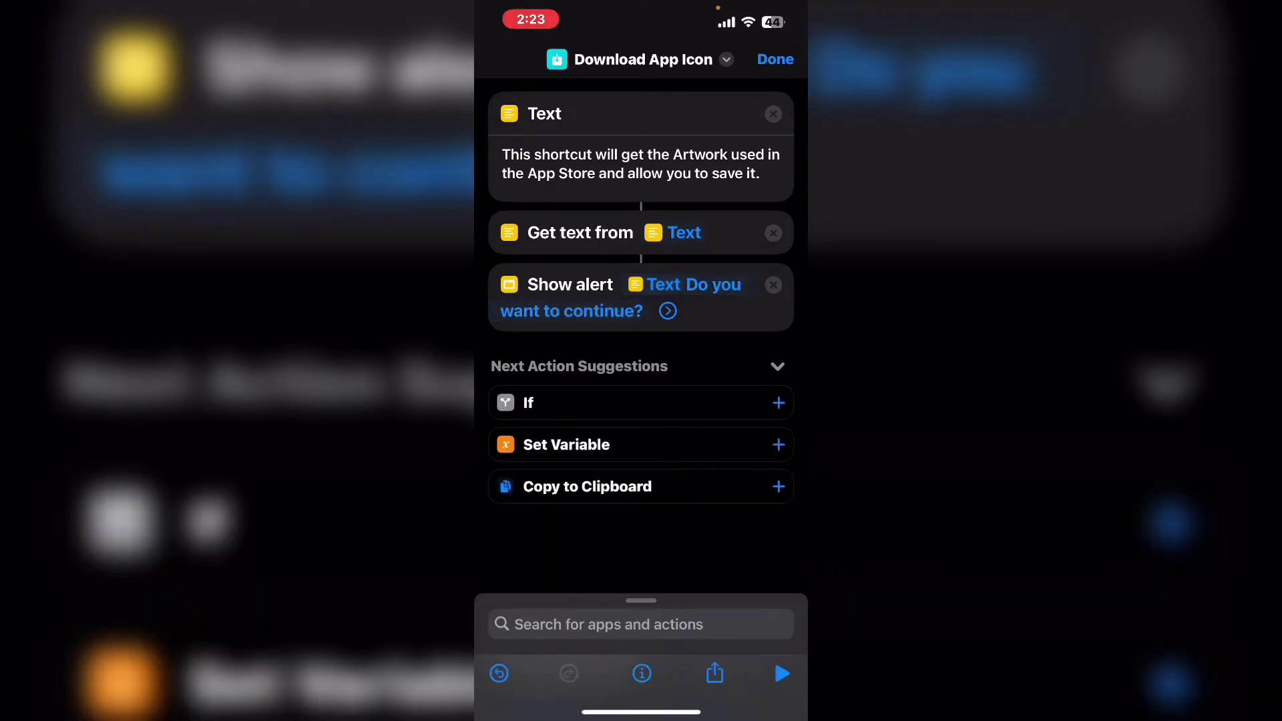
{"action": "left_click", "coordinate": [642, 624]}
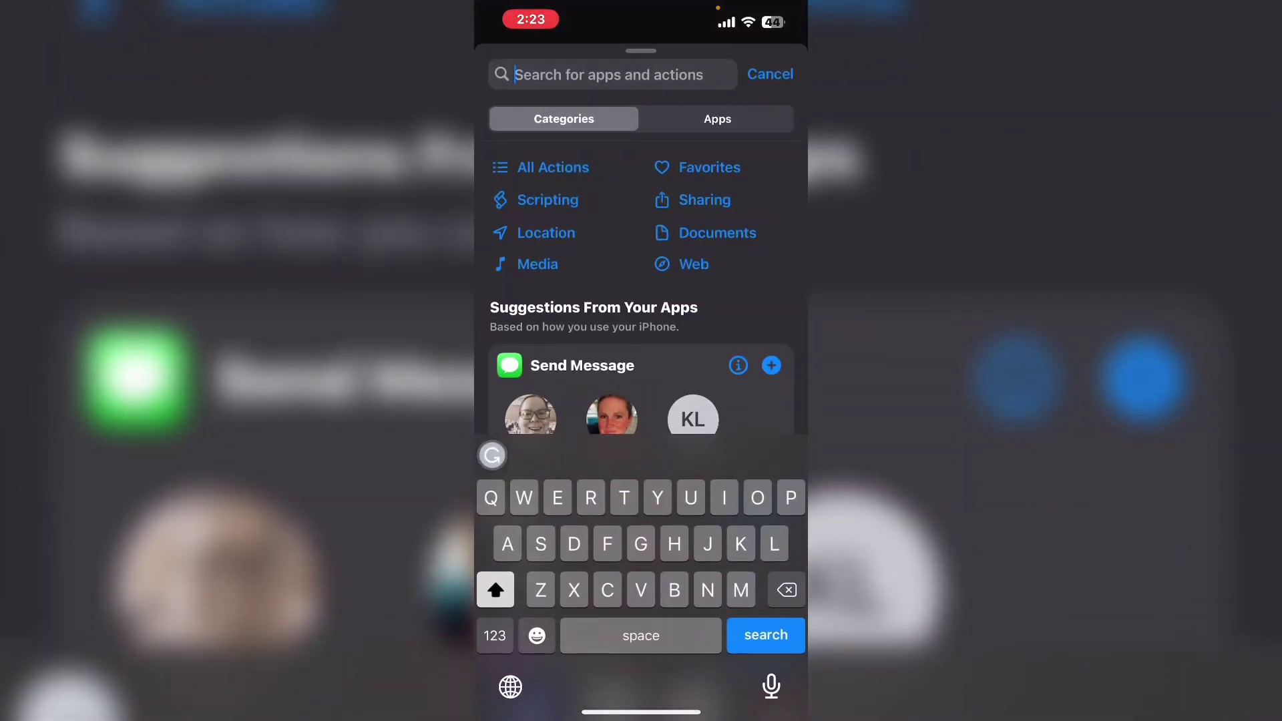
{"action": "type", "text": "Ask"}
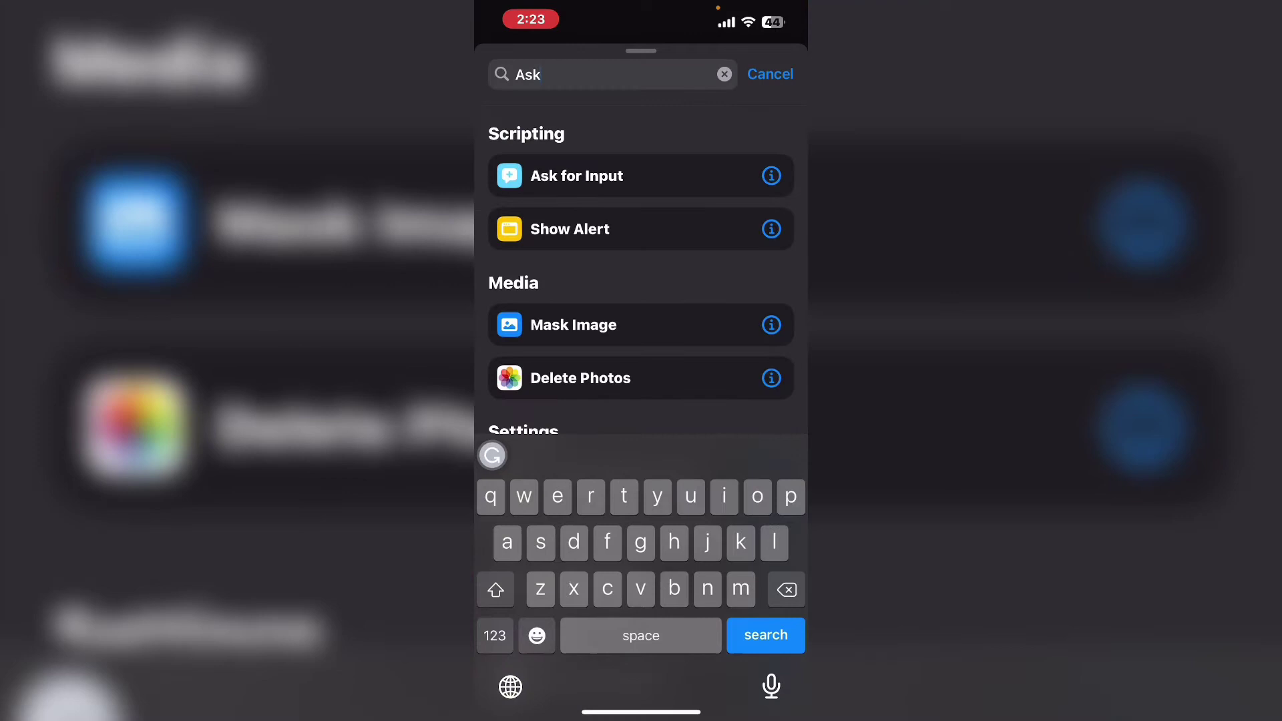
- Add an Ask for Input action prompting 'What App are you looking for?'
{"action": "left_click", "coordinate": [576, 175]}
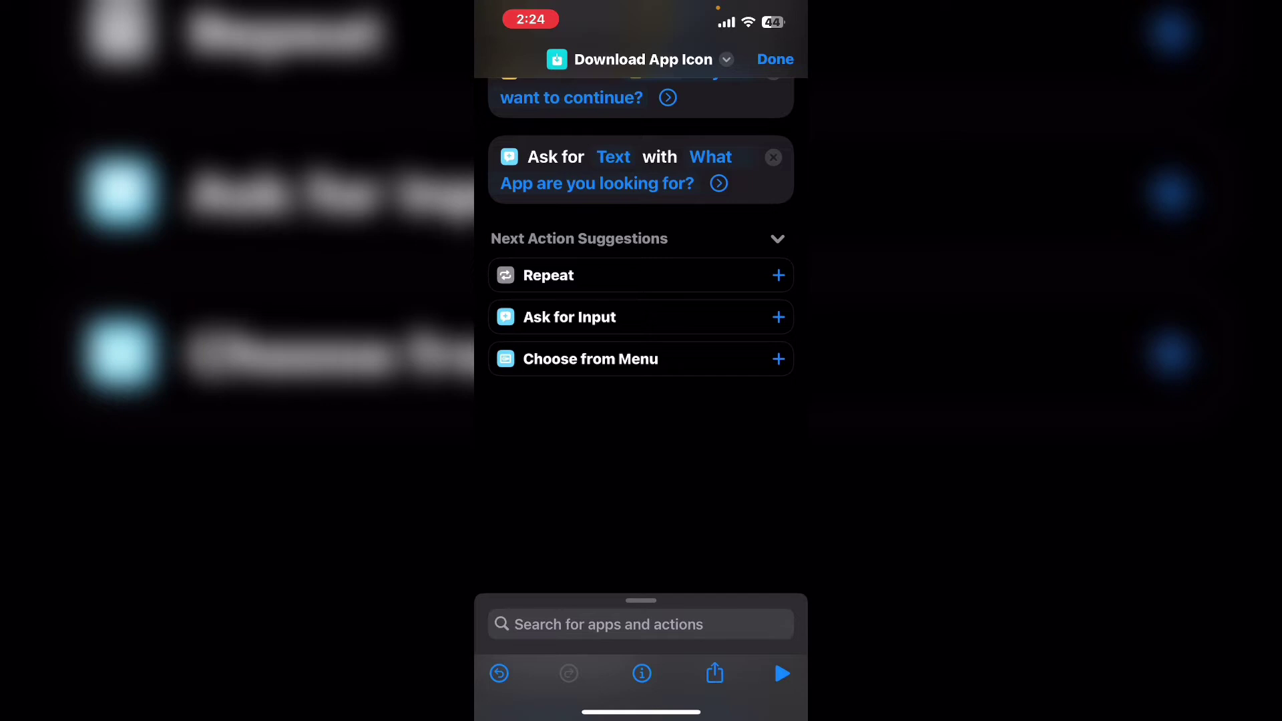
- Test-run the shortcut, accept the alert, and submit capCut as the app name
{"action": "left_click", "coordinate": [782, 674]}
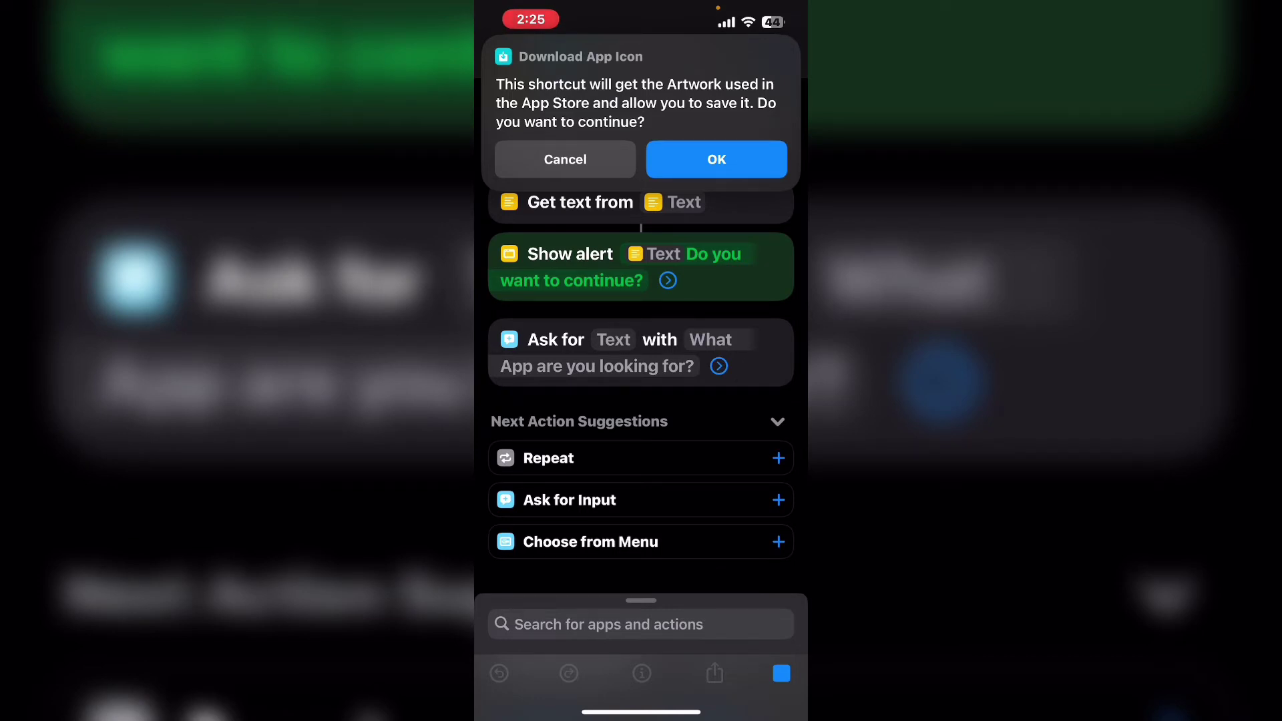
{"action": "left_click", "coordinate": [717, 159]}
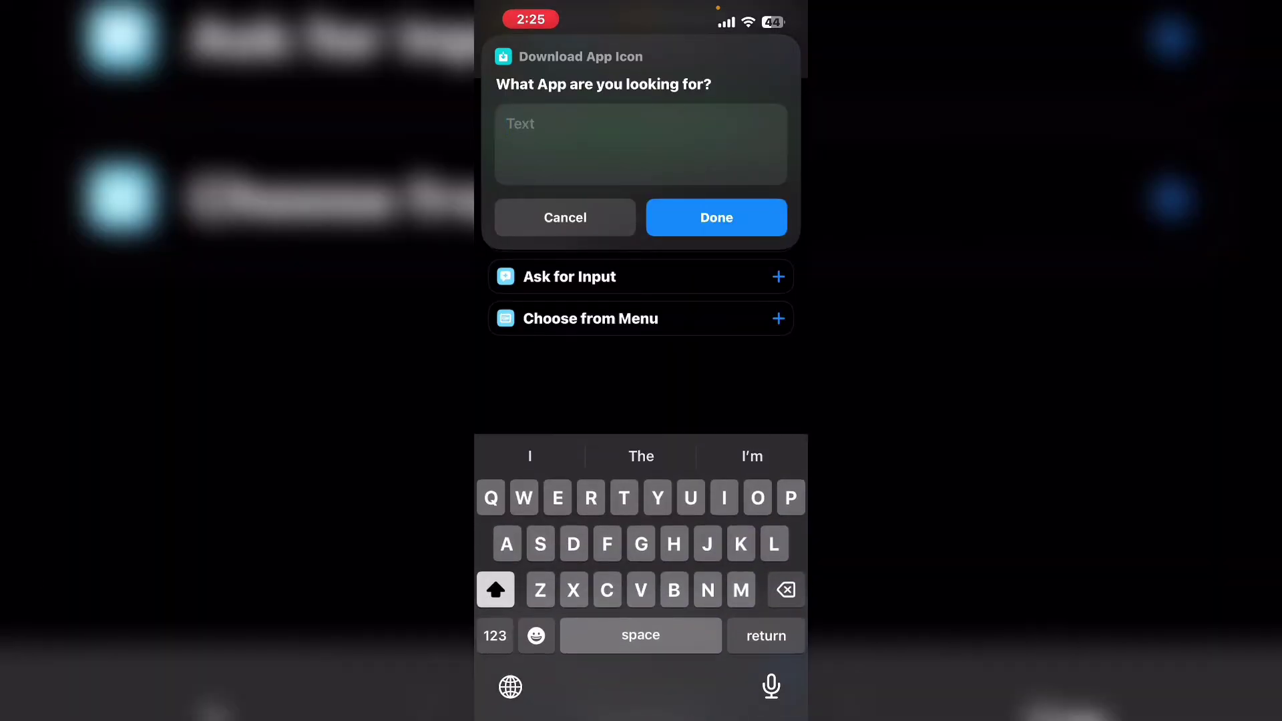
{"action": "type", "text": "c"}
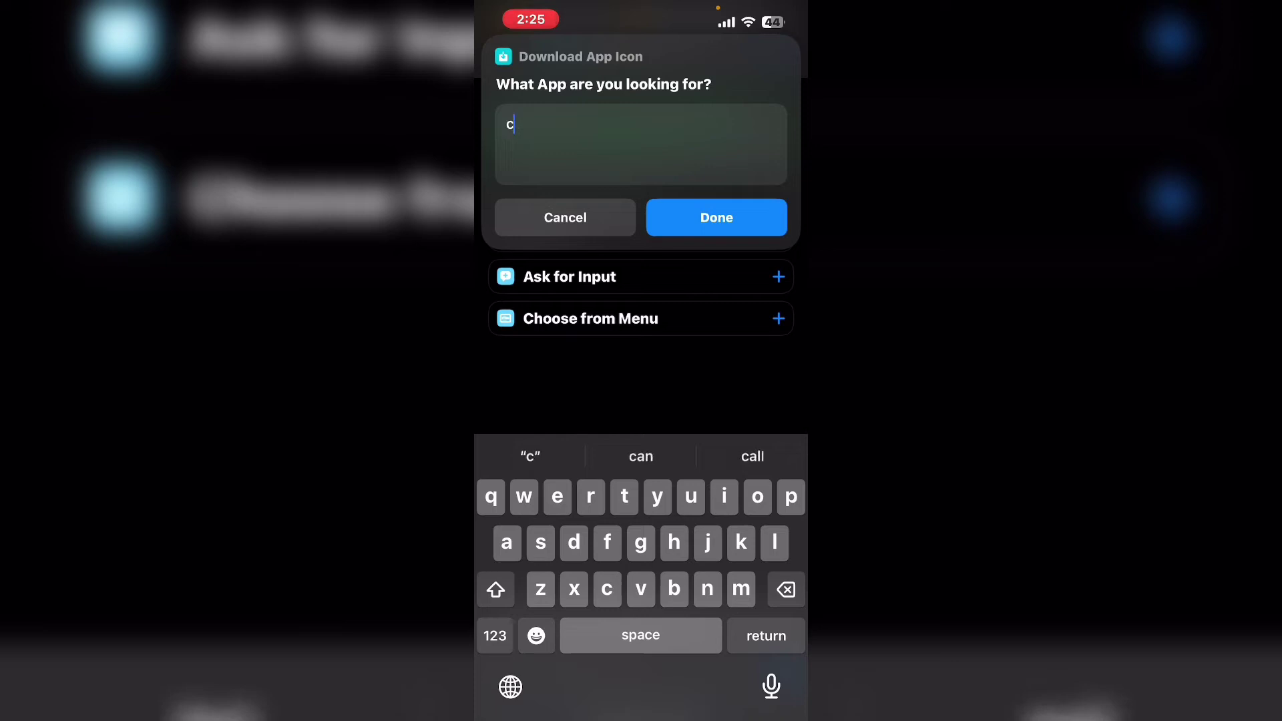
{"action": "type", "text": "ap"}
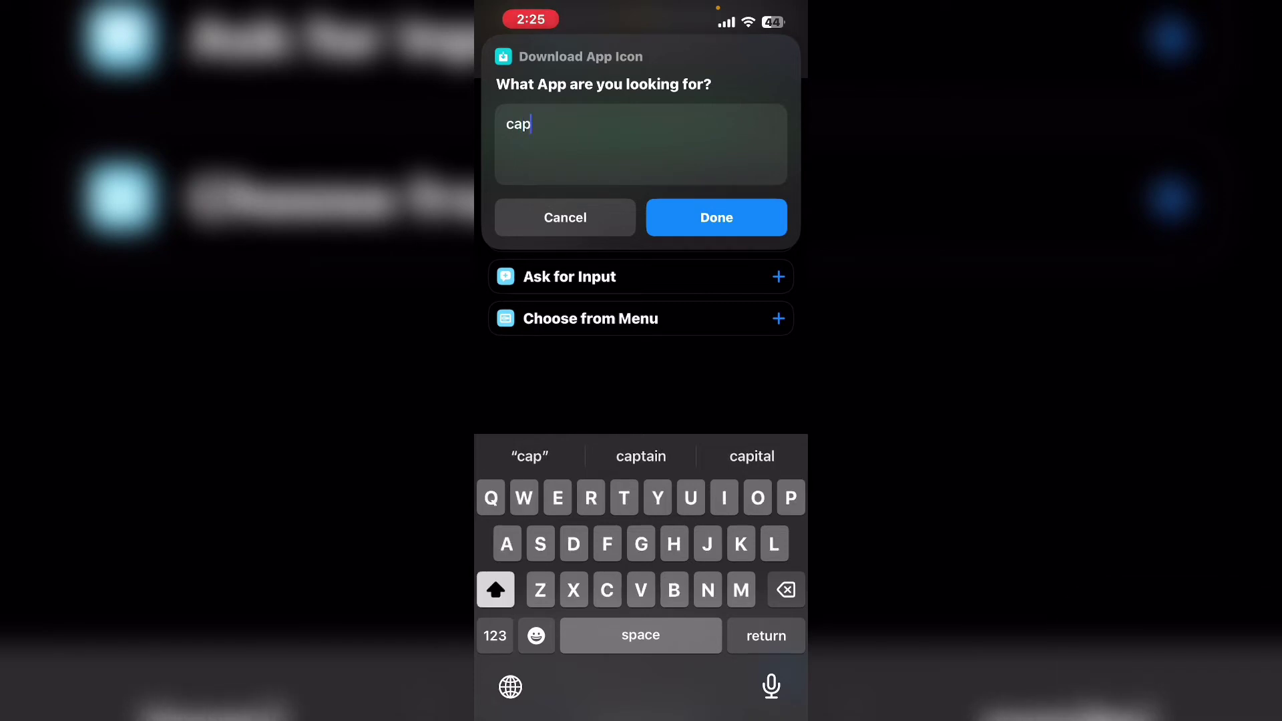
{"action": "type", "text": "Cu"}
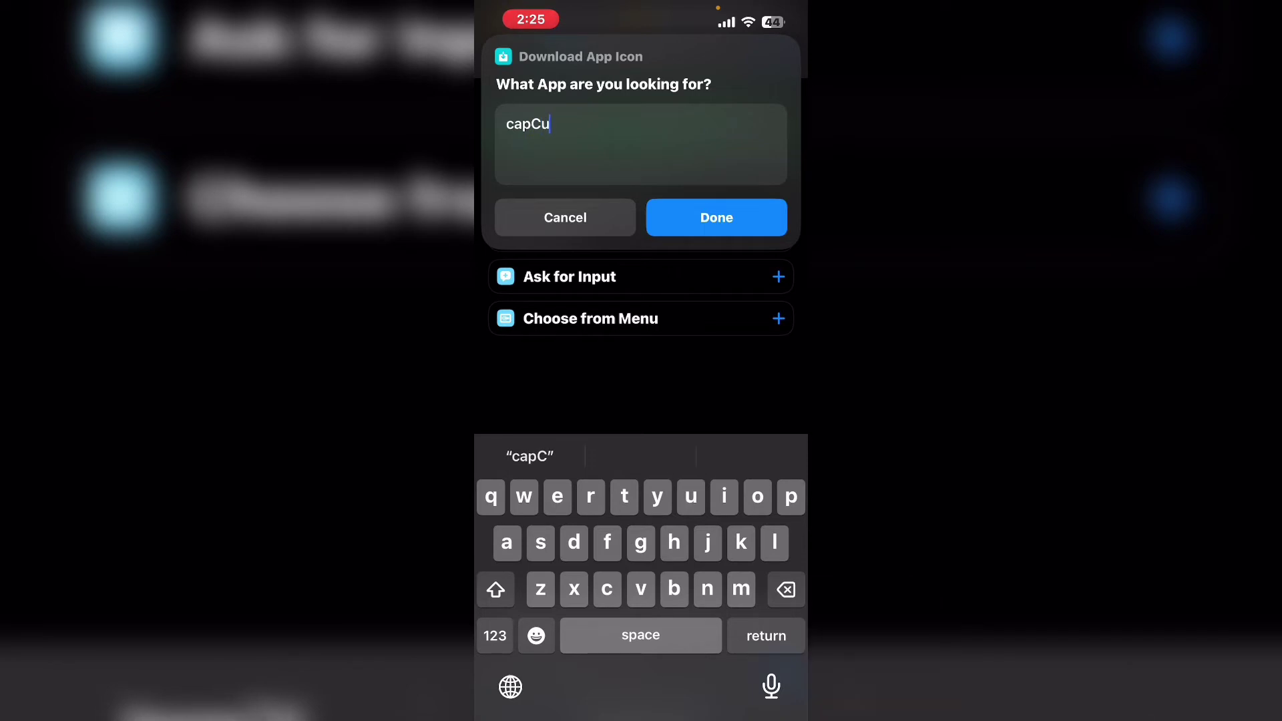
{"action": "type", "text": "t"}
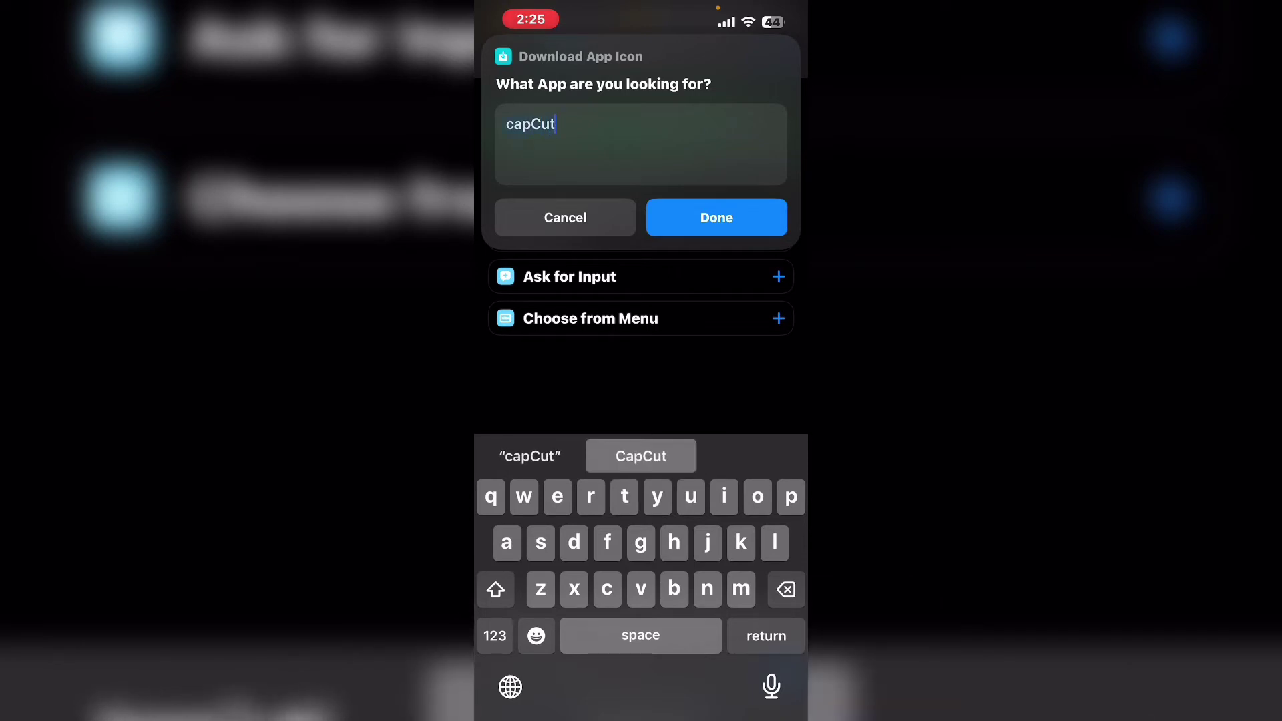
{"action": "left_click", "coordinate": [716, 218]}
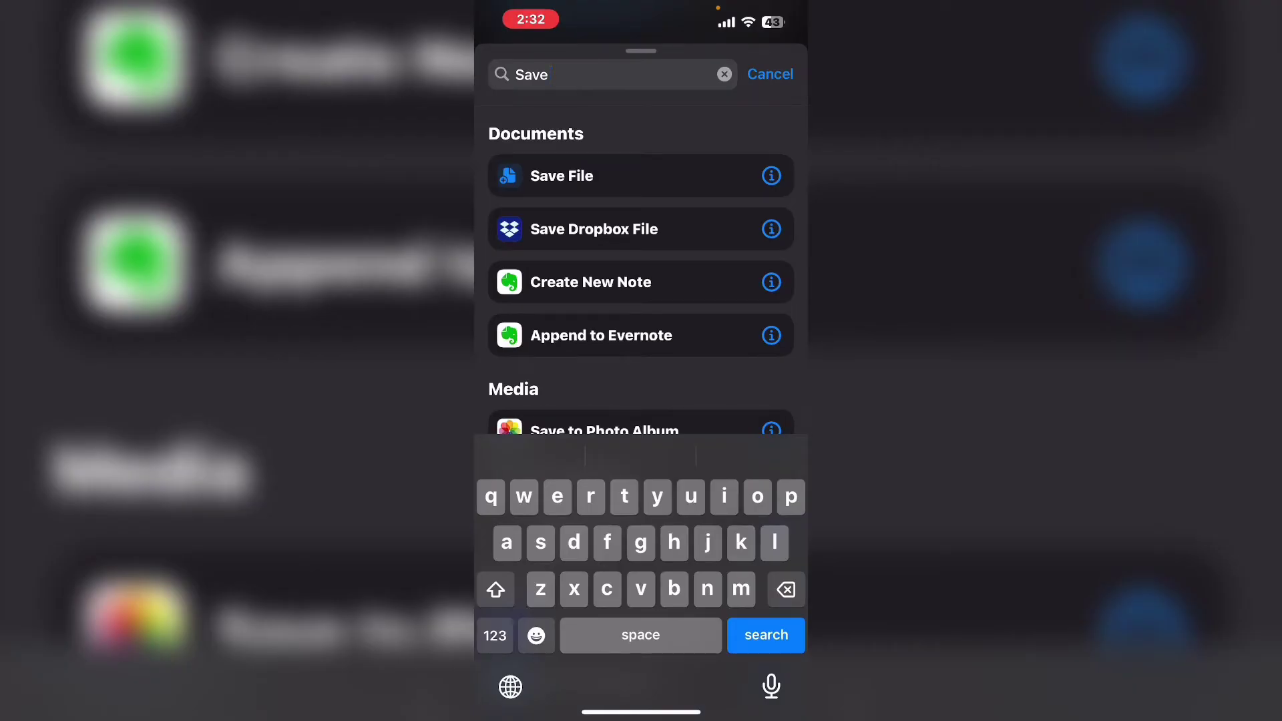
{"action": "scroll", "coordinate": [641, 300], "scroll_direction": "down", "scroll_amount": 1}
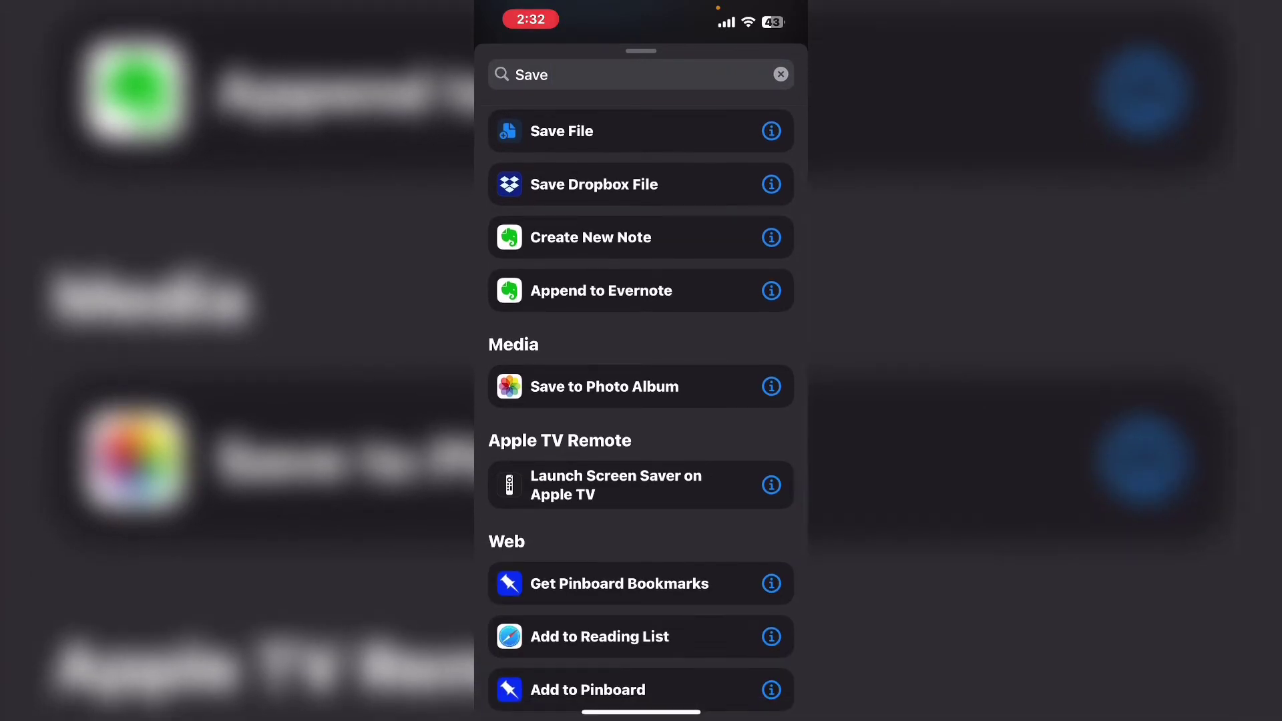
- Add a Save to Recents action after the Get clipboard step
{"action": "left_click", "coordinate": [605, 386]}
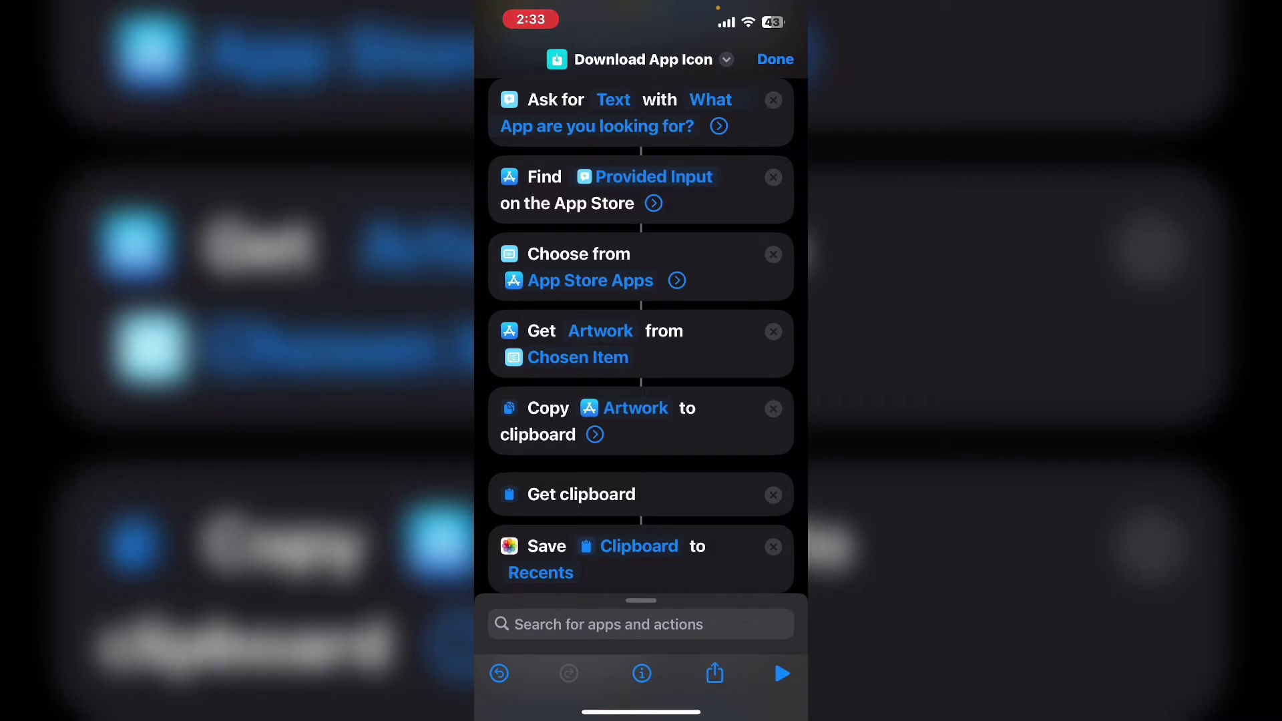
- Delete the Copy Artwork to clipboard and Get clipboard actions
{"action": "left_click", "coordinate": [773, 408]}
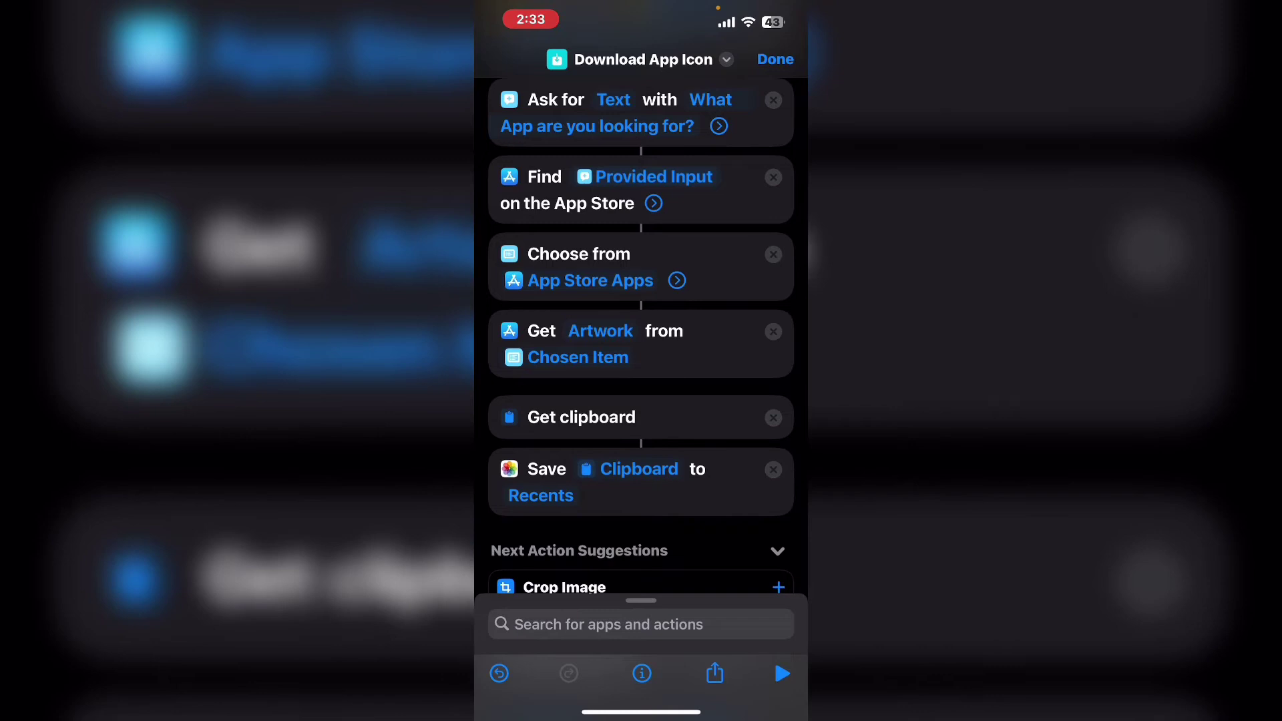
{"action": "left_click", "coordinate": [773, 418]}
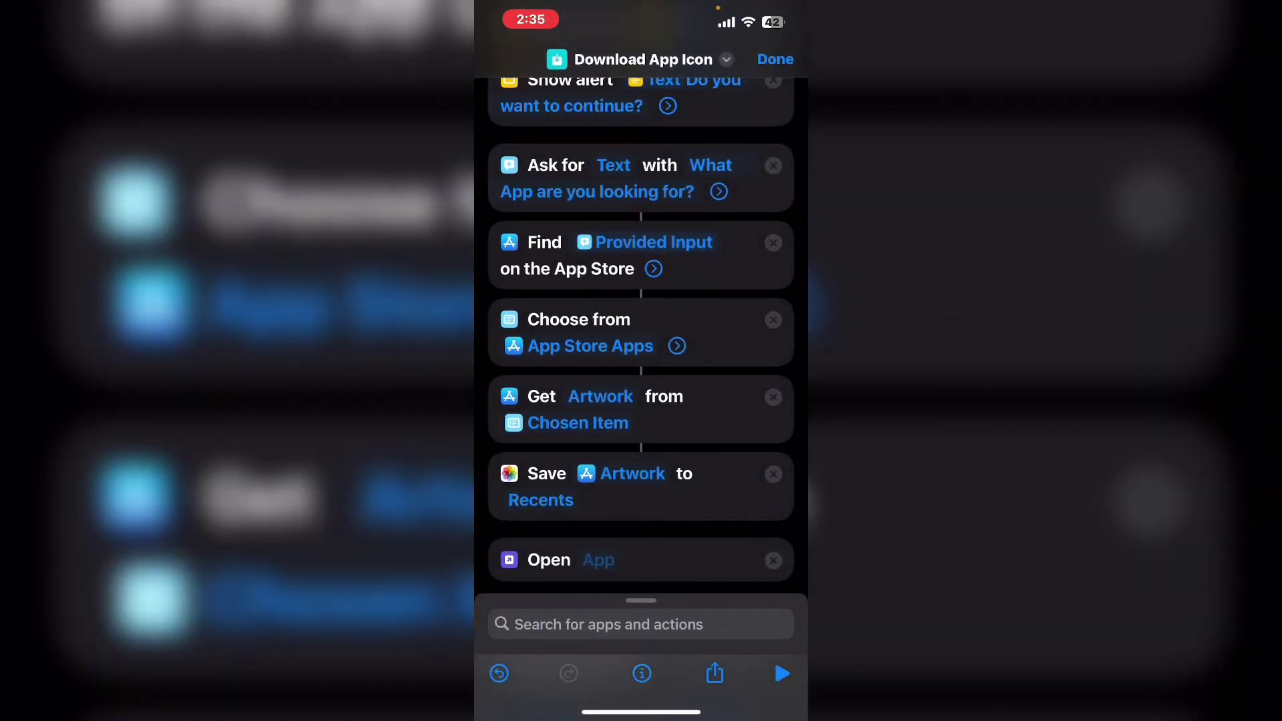
- Search the app list and set the Open App step to Photos
{"action": "left_click", "coordinate": [598, 560]}
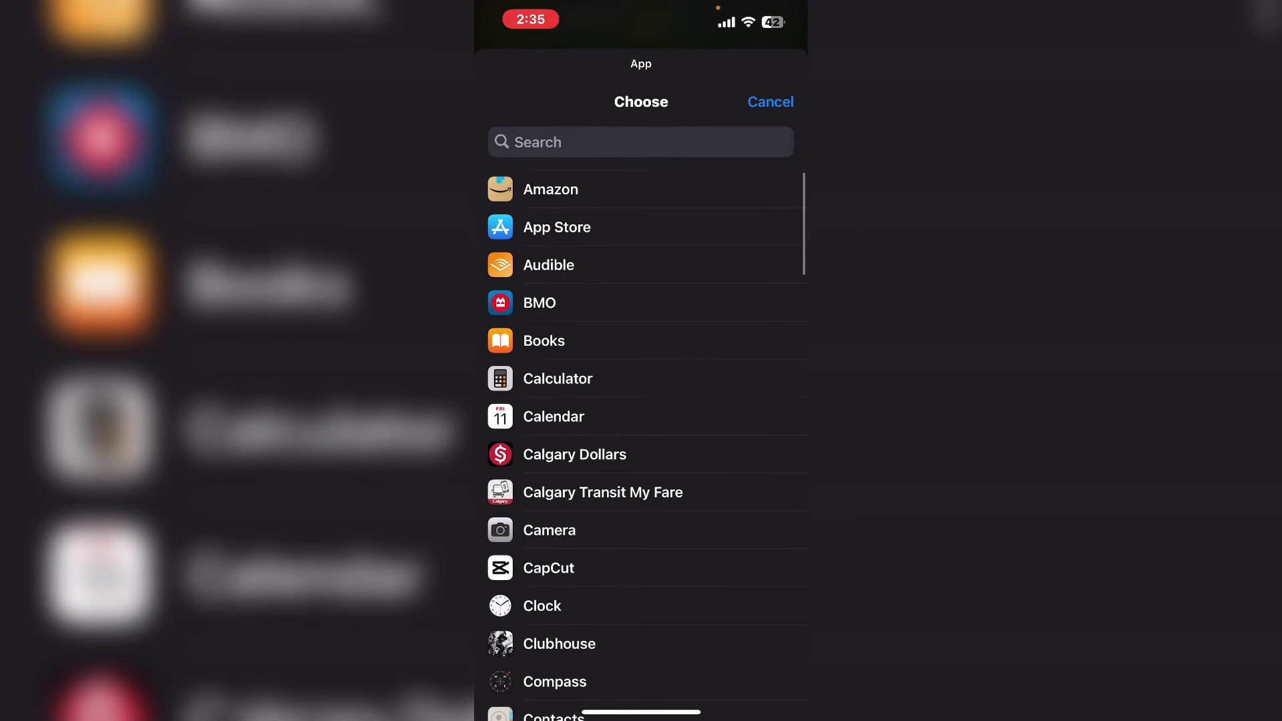
{"action": "left_click", "coordinate": [641, 141]}
{"action": "type", "text": "P"}
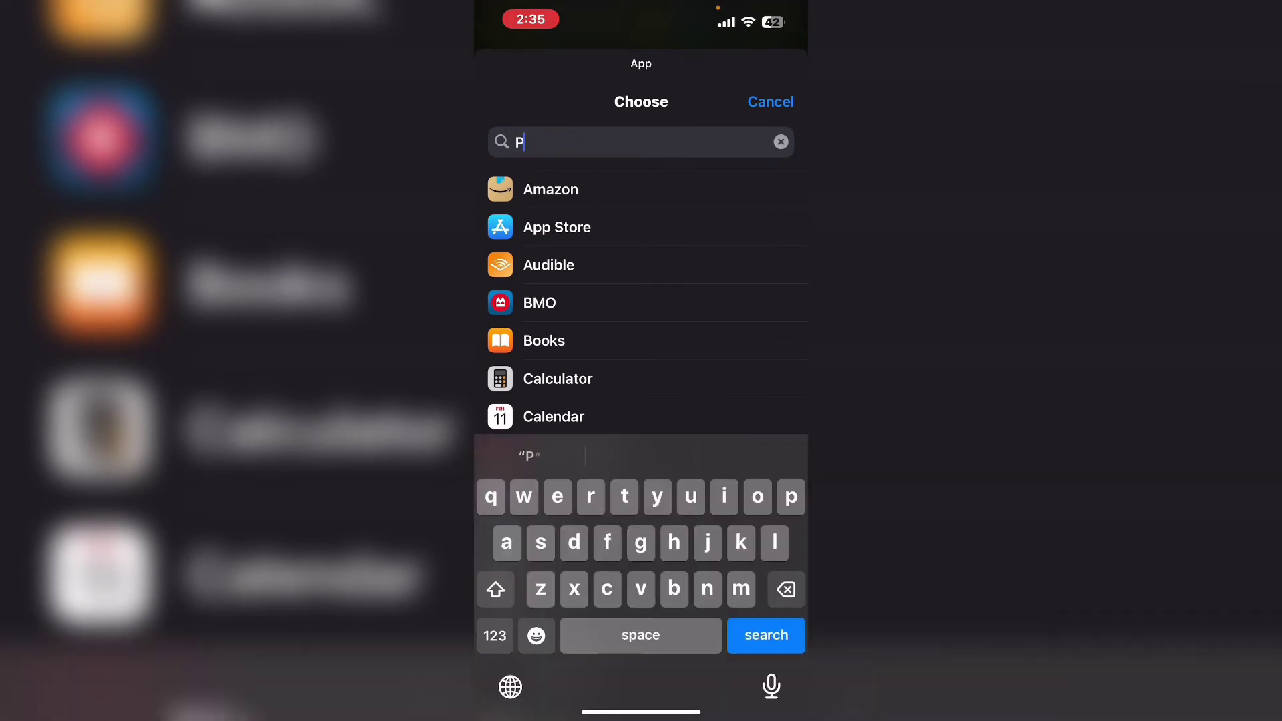
{"action": "type", "text": "h"}
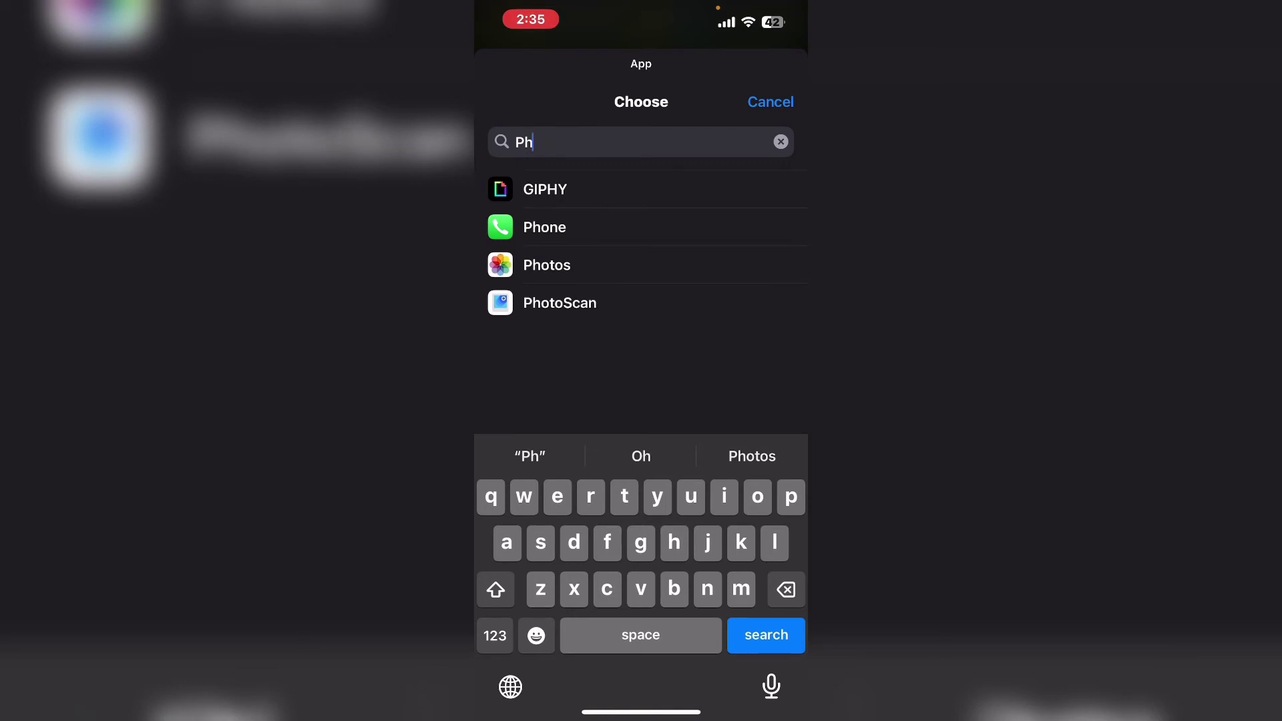
{"action": "left_click", "coordinate": [547, 265]}
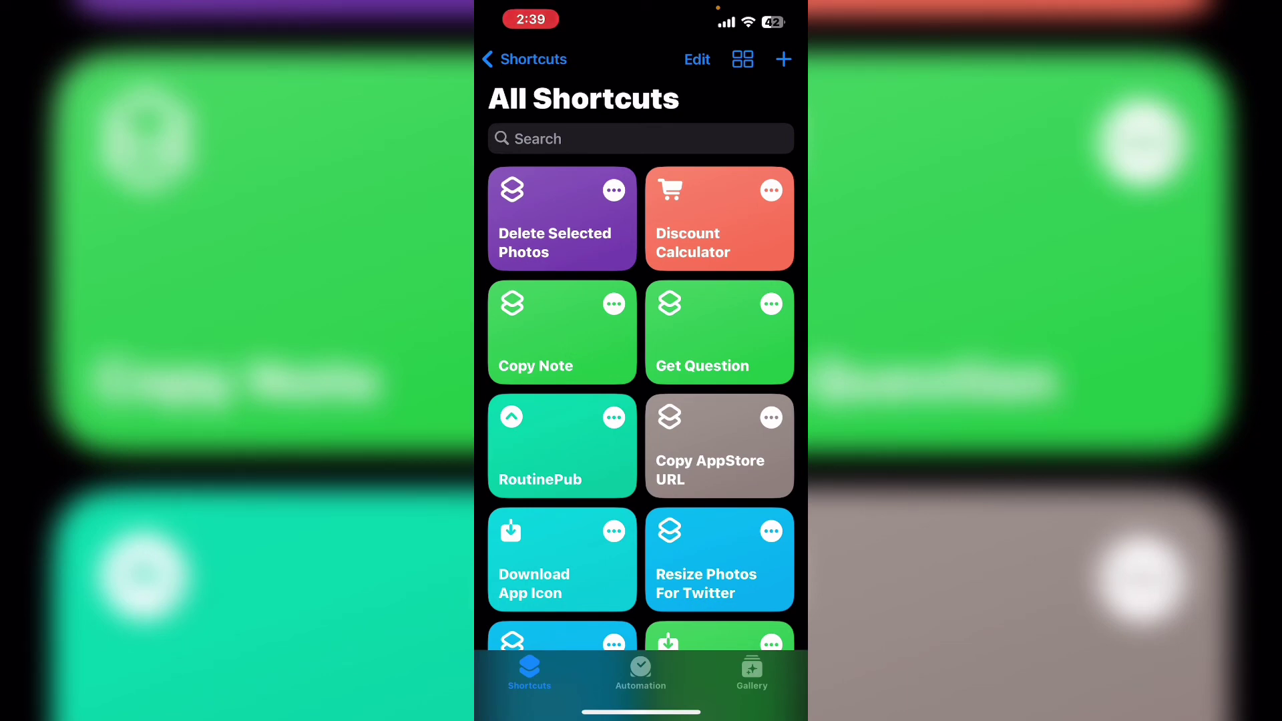
- Run Delete Selected Photos, pick both Shortcuts icon images, and allow their deletion
{"action": "left_click", "coordinate": [561, 221]}
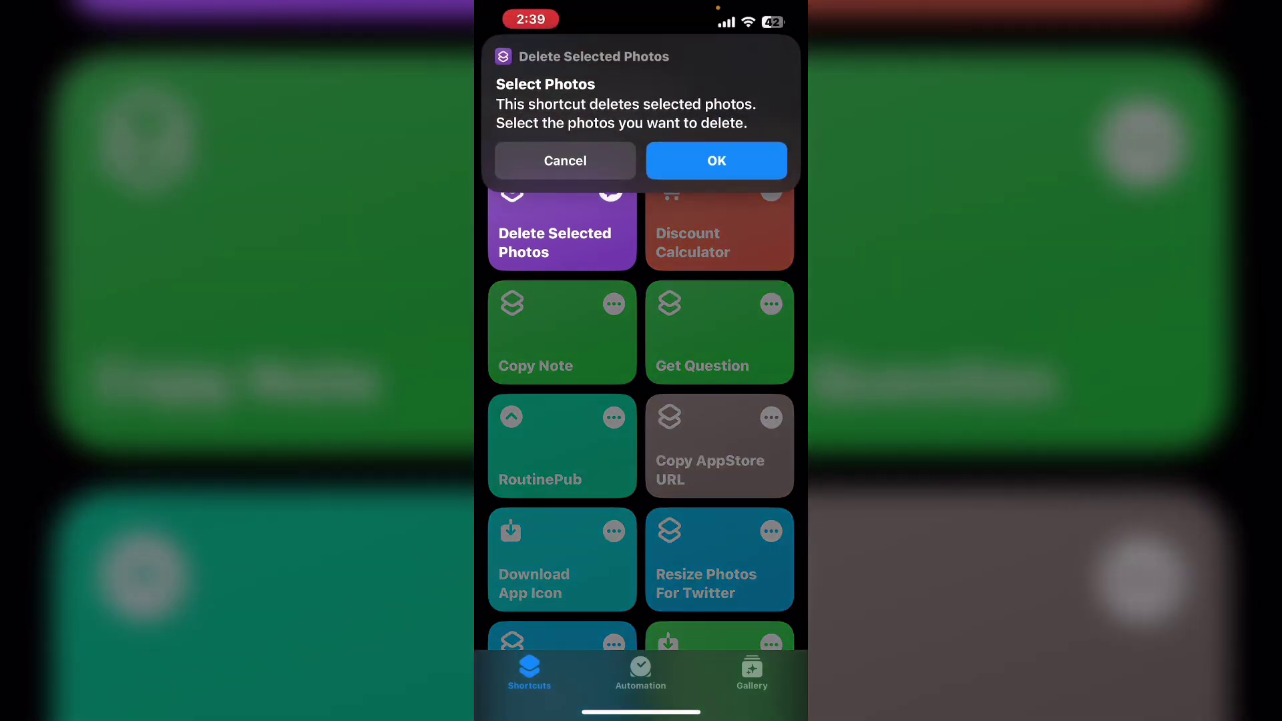
{"action": "left_click", "coordinate": [716, 160]}
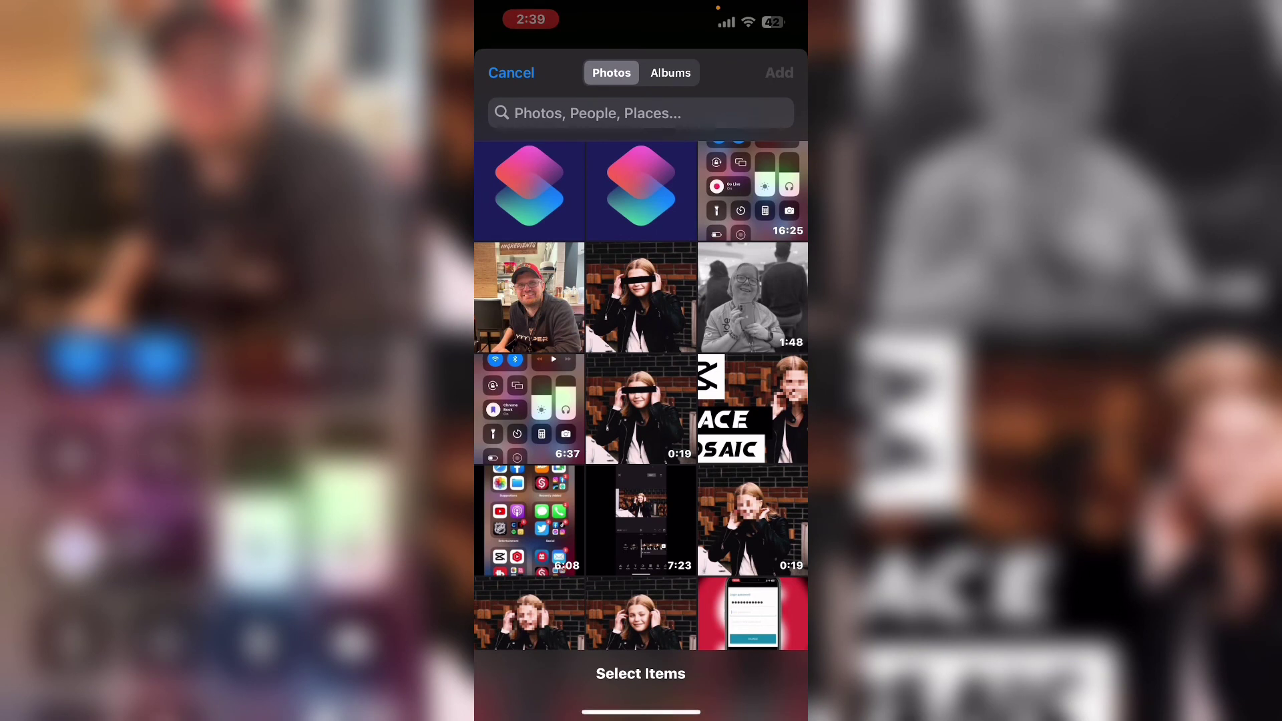
{"action": "left_click", "coordinate": [529, 190]}
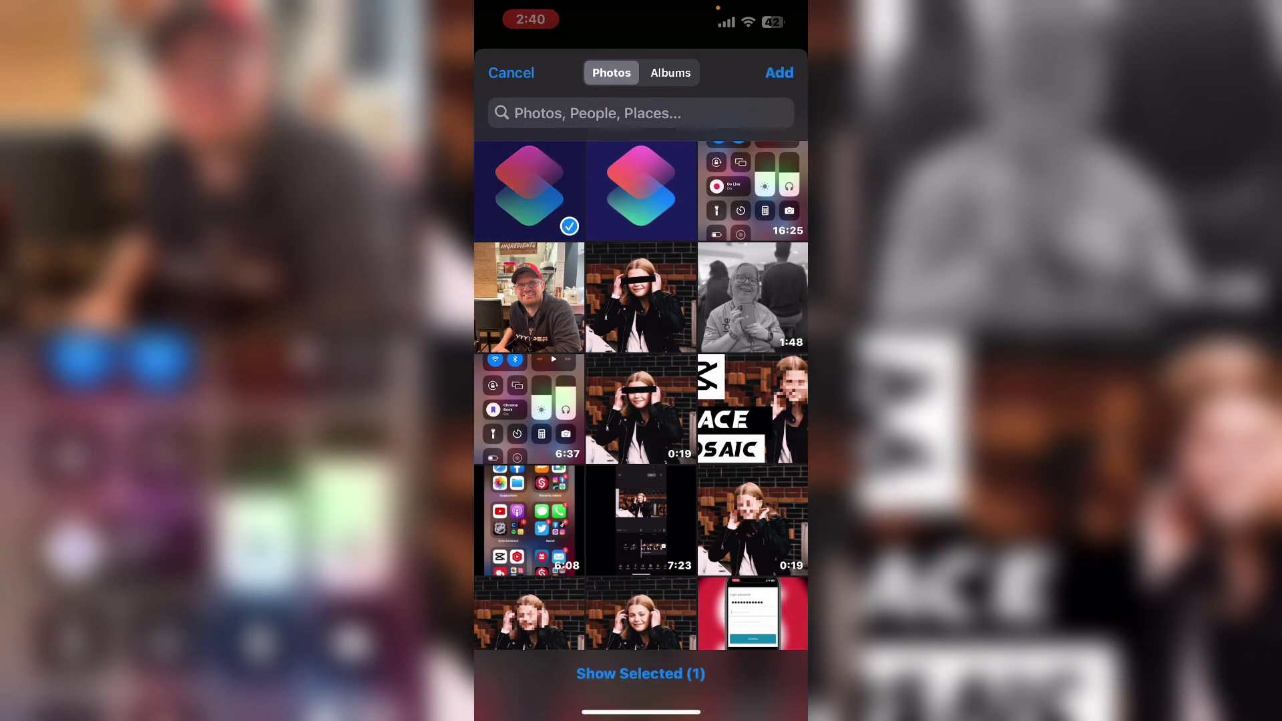
{"action": "left_click", "coordinate": [641, 190]}
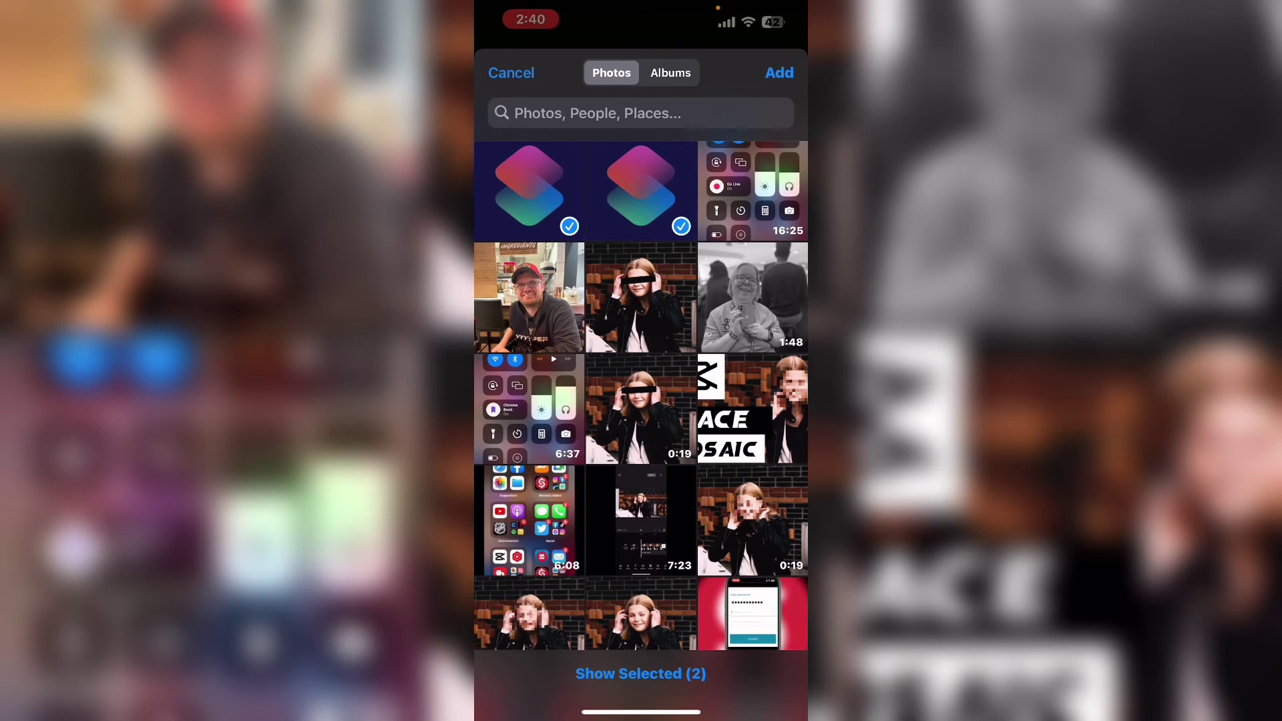
{"action": "left_click", "coordinate": [780, 72]}
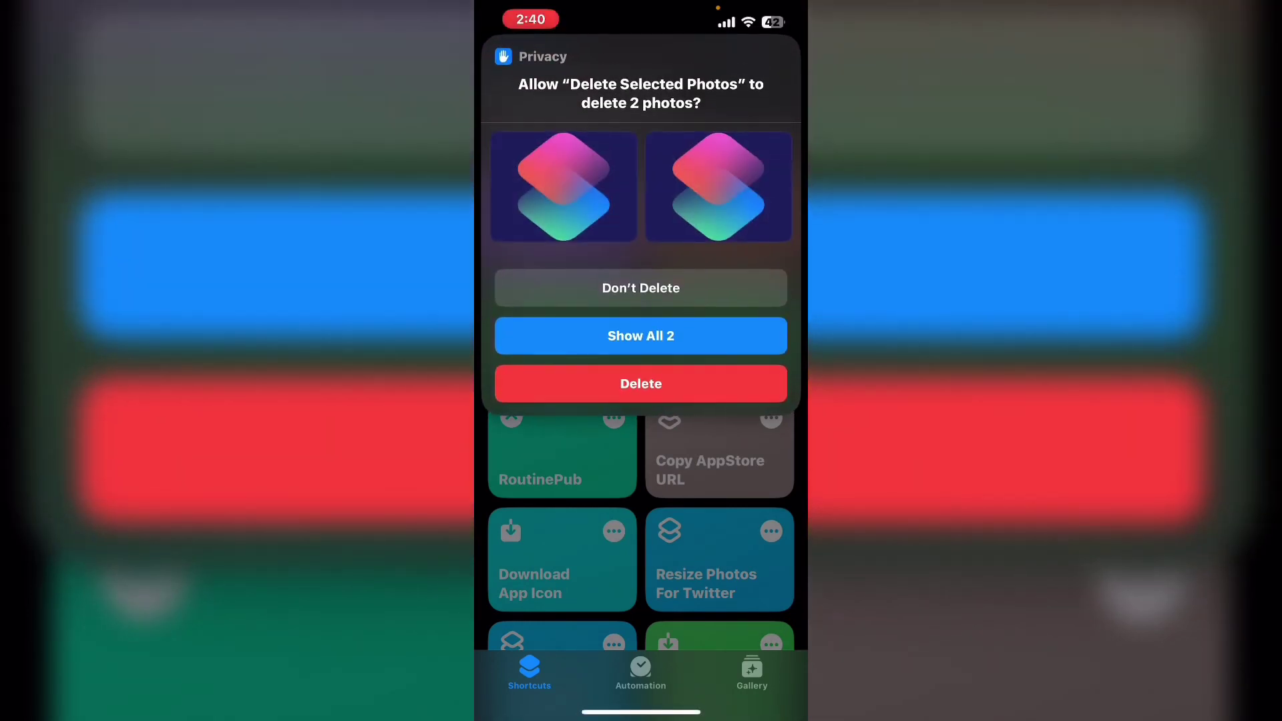
{"action": "left_click", "coordinate": [641, 384]}
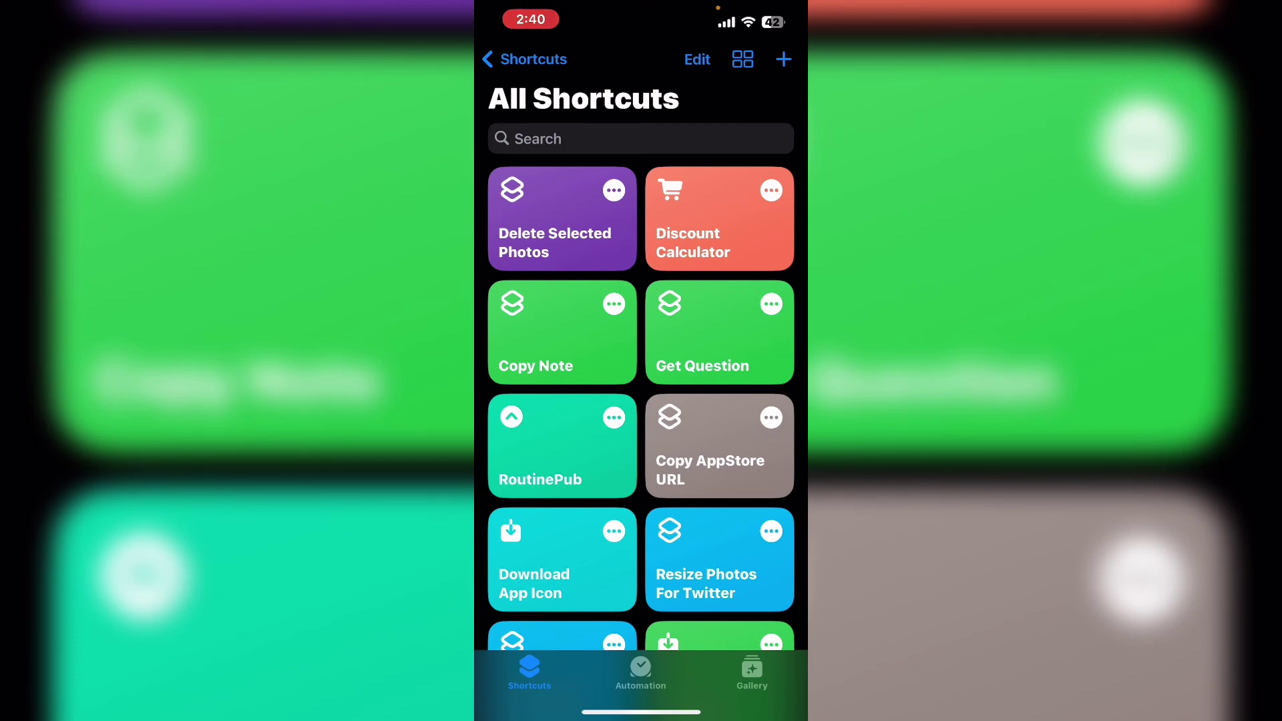
- Run Download App Icon, pass its alert, and enter 'Shortcuts' without a trailing space
{"action": "left_click", "coordinate": [561, 561]}
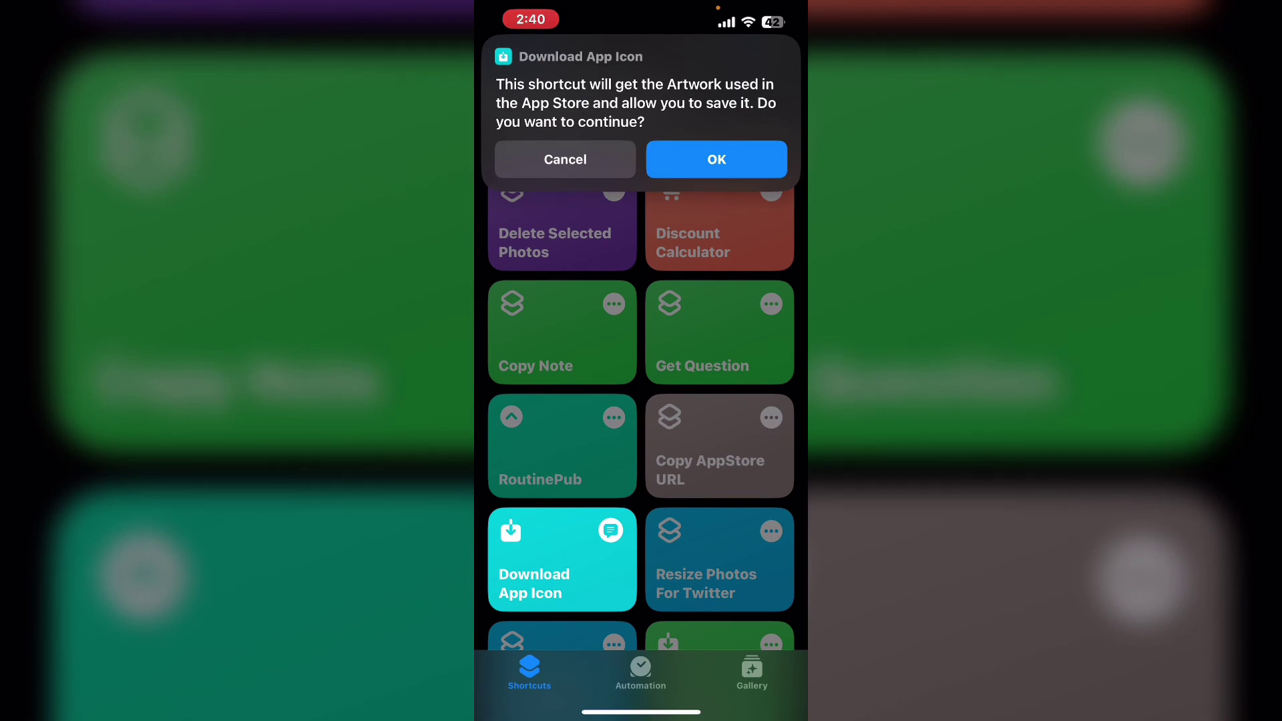
{"action": "left_click", "coordinate": [716, 160]}
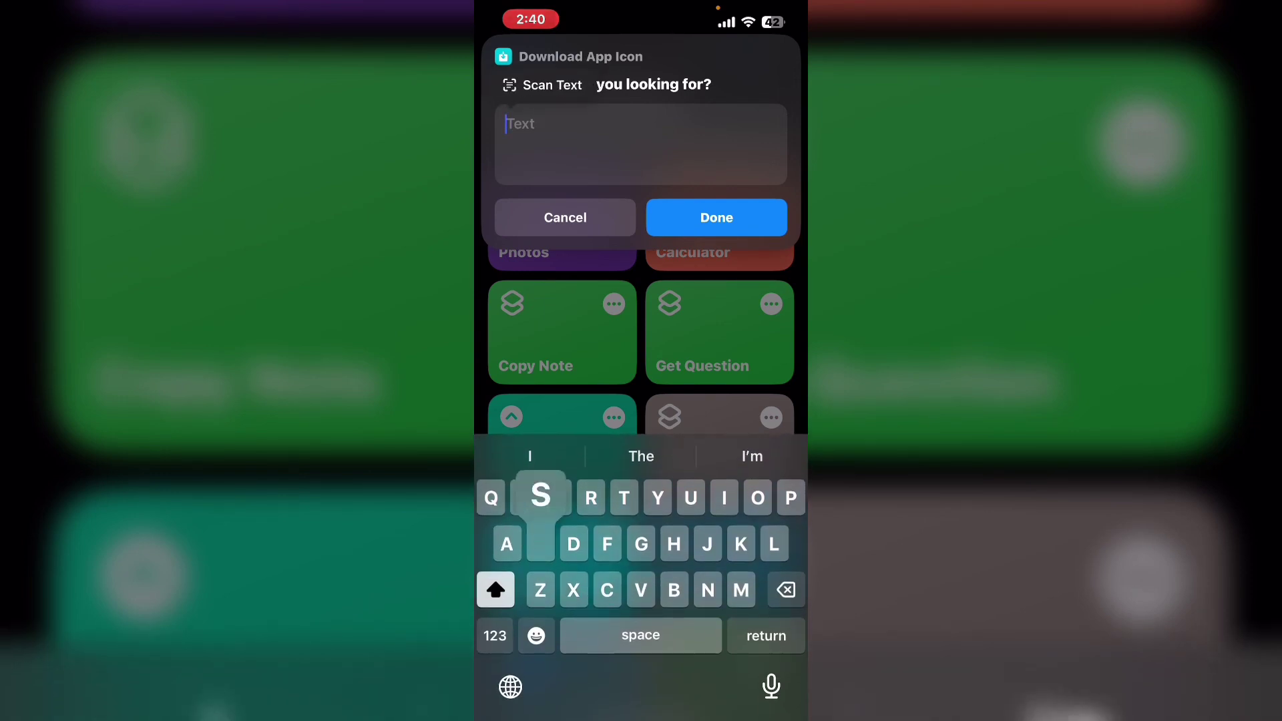
{"action": "type", "text": "Sho"}
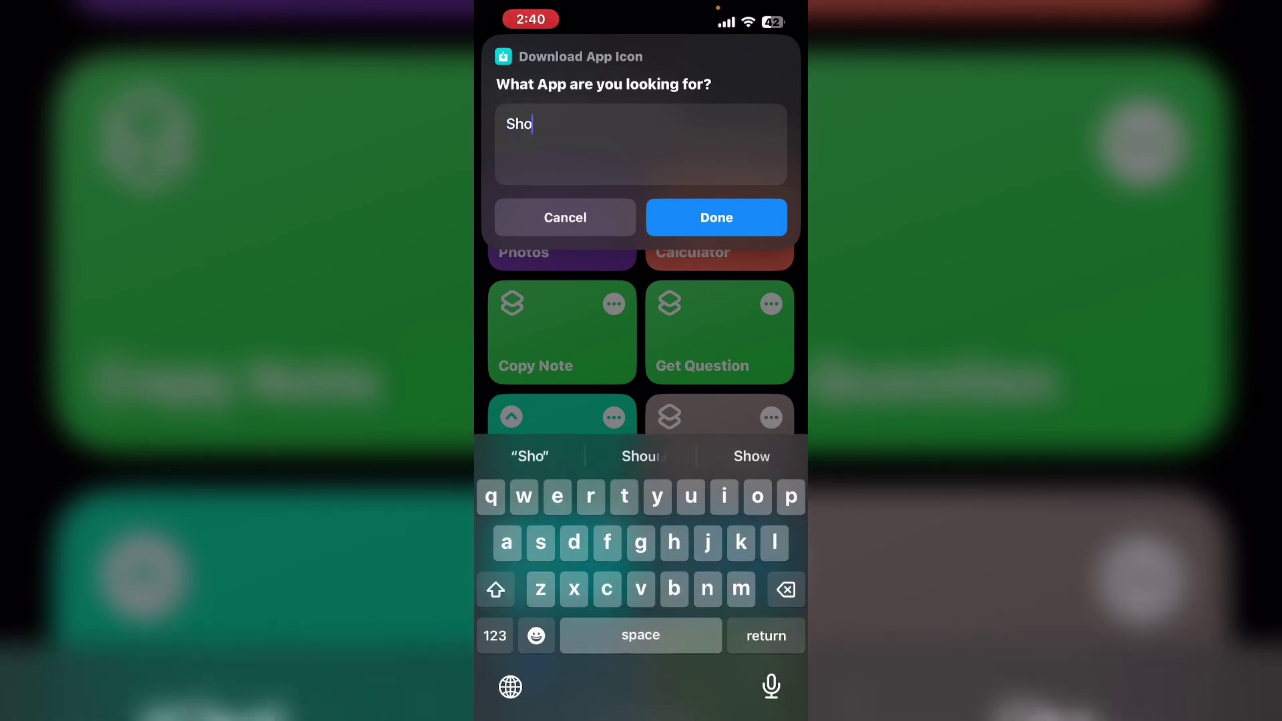
{"action": "type", "text": "rt"}
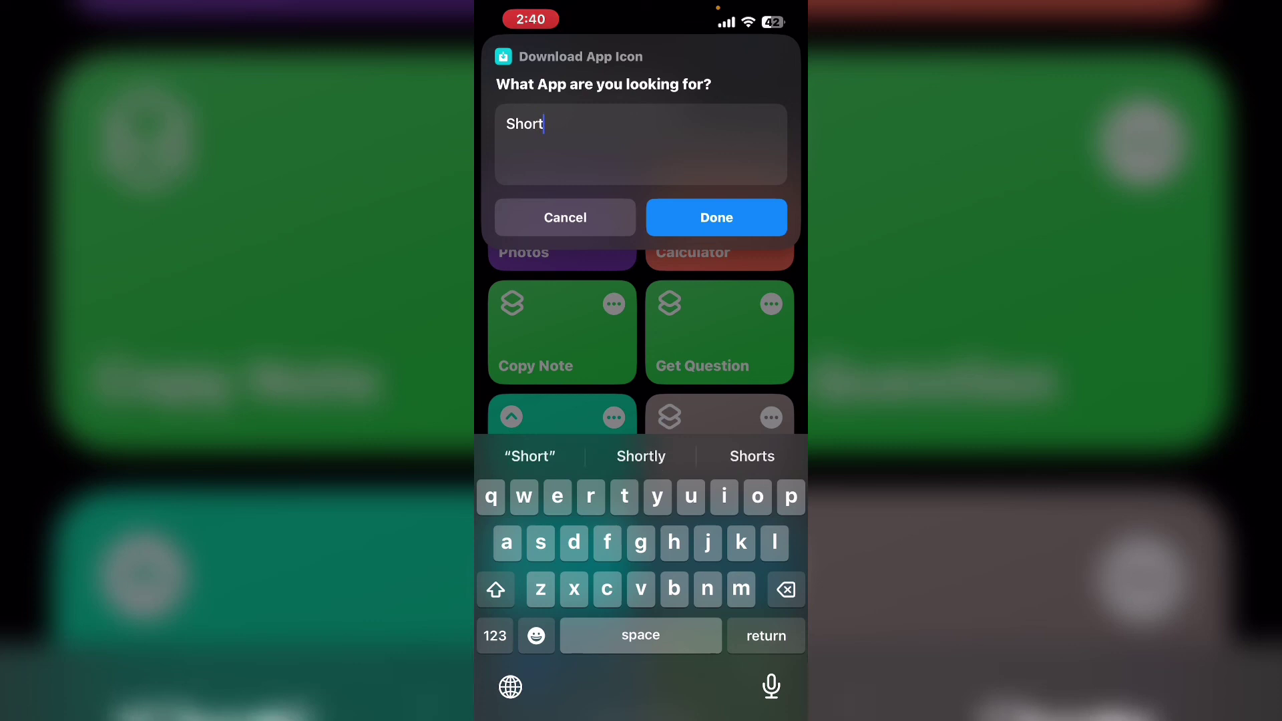
{"action": "type", "text": "c"}
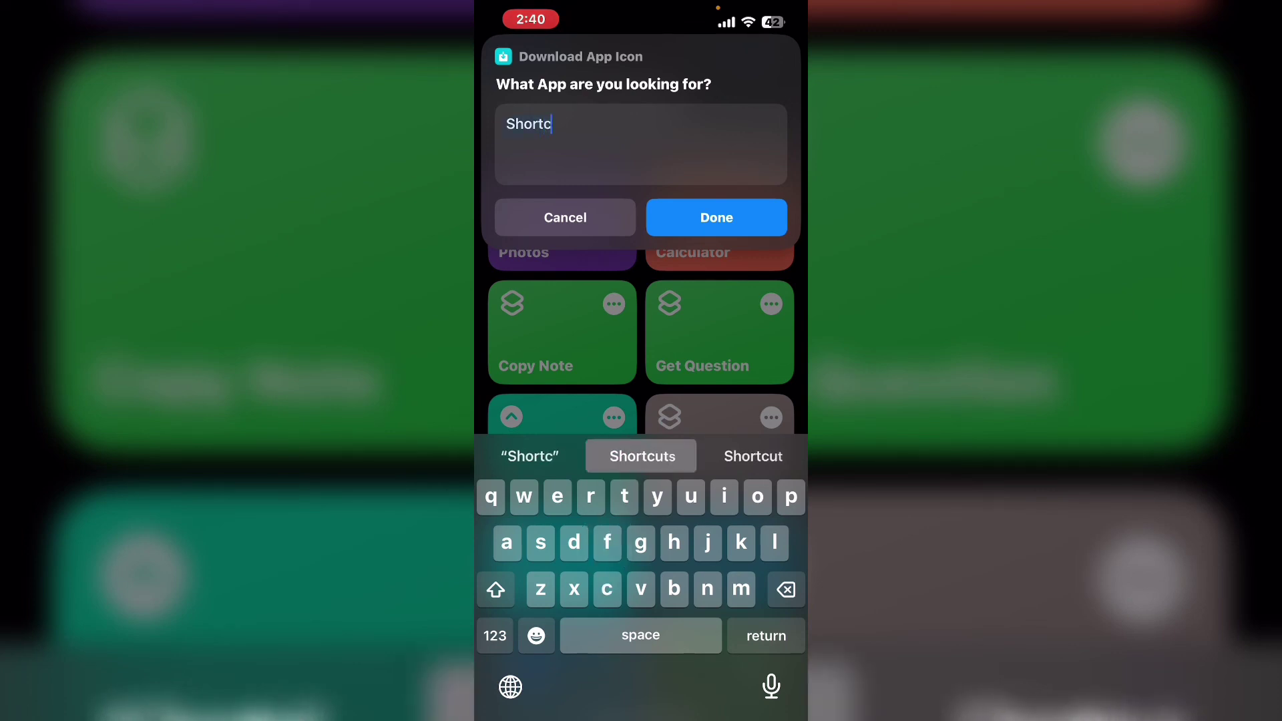
{"action": "type", "text": "ut"}
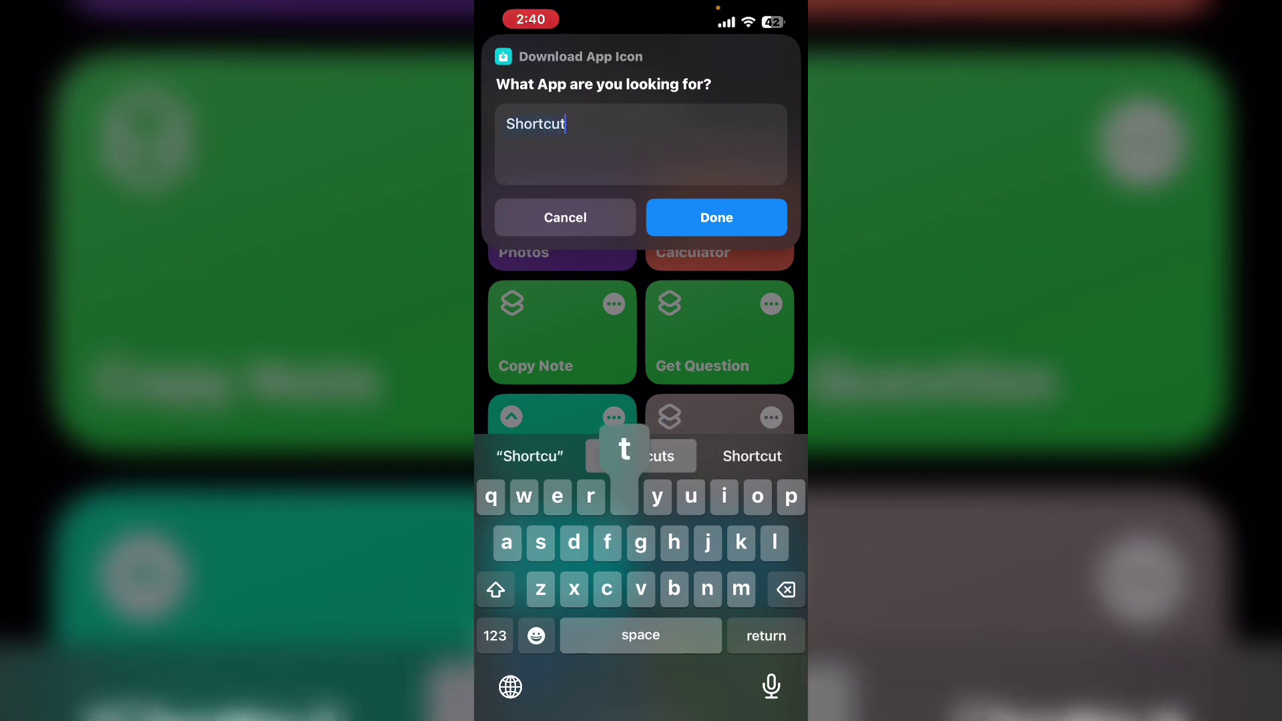
{"action": "type", "text": "s"}
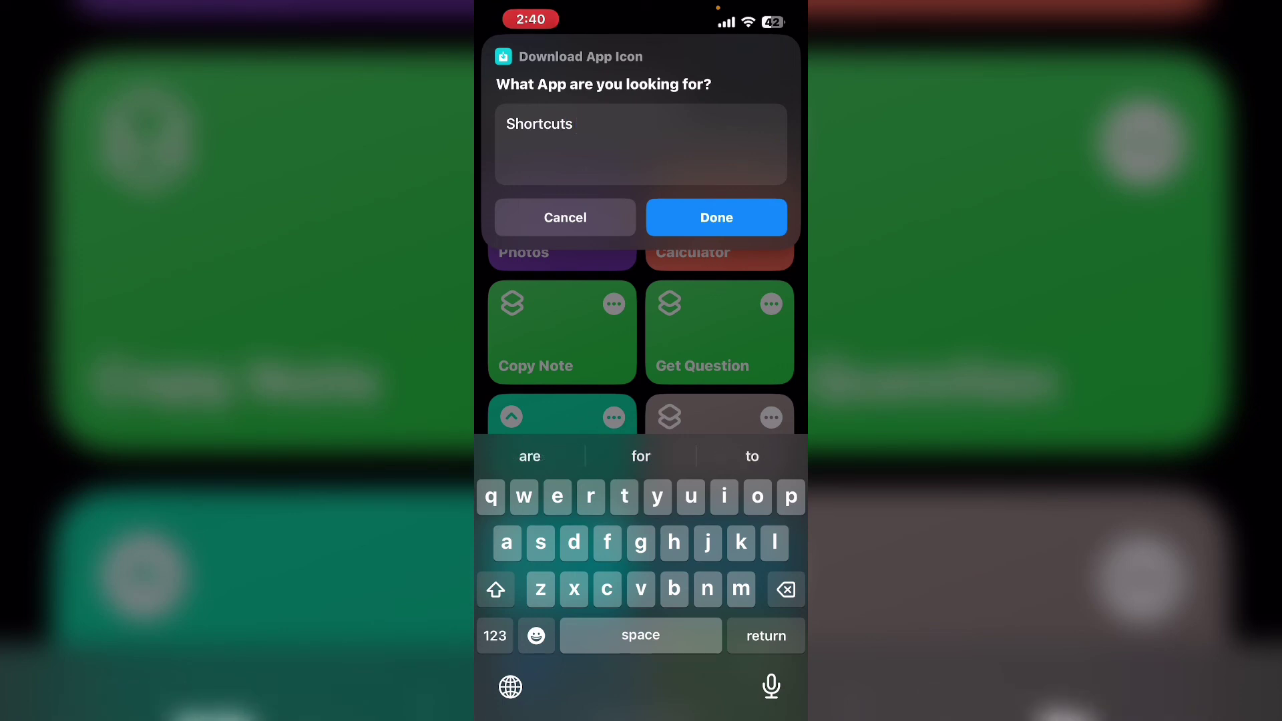
{"action": "key", "text": "BackSpace"}
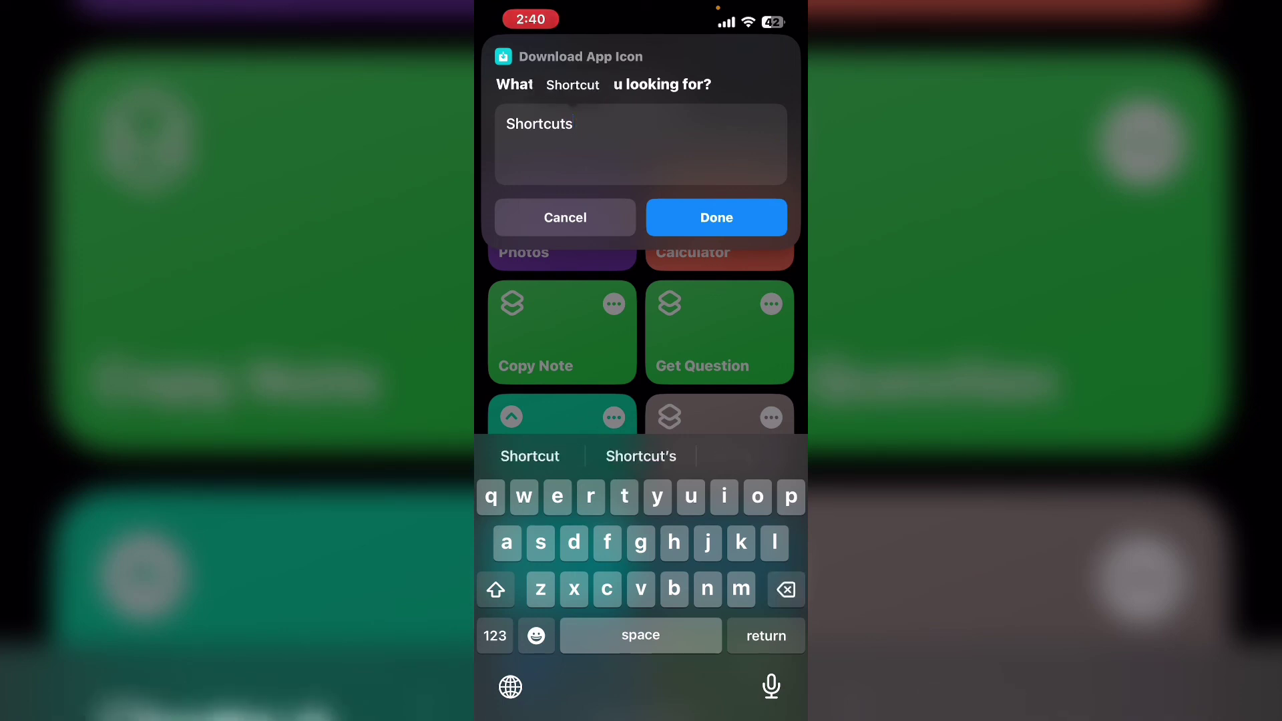
- Submit 'Shortcuts' as the app name so its icon saves to Recents
{"action": "left_click", "coordinate": [716, 217]}
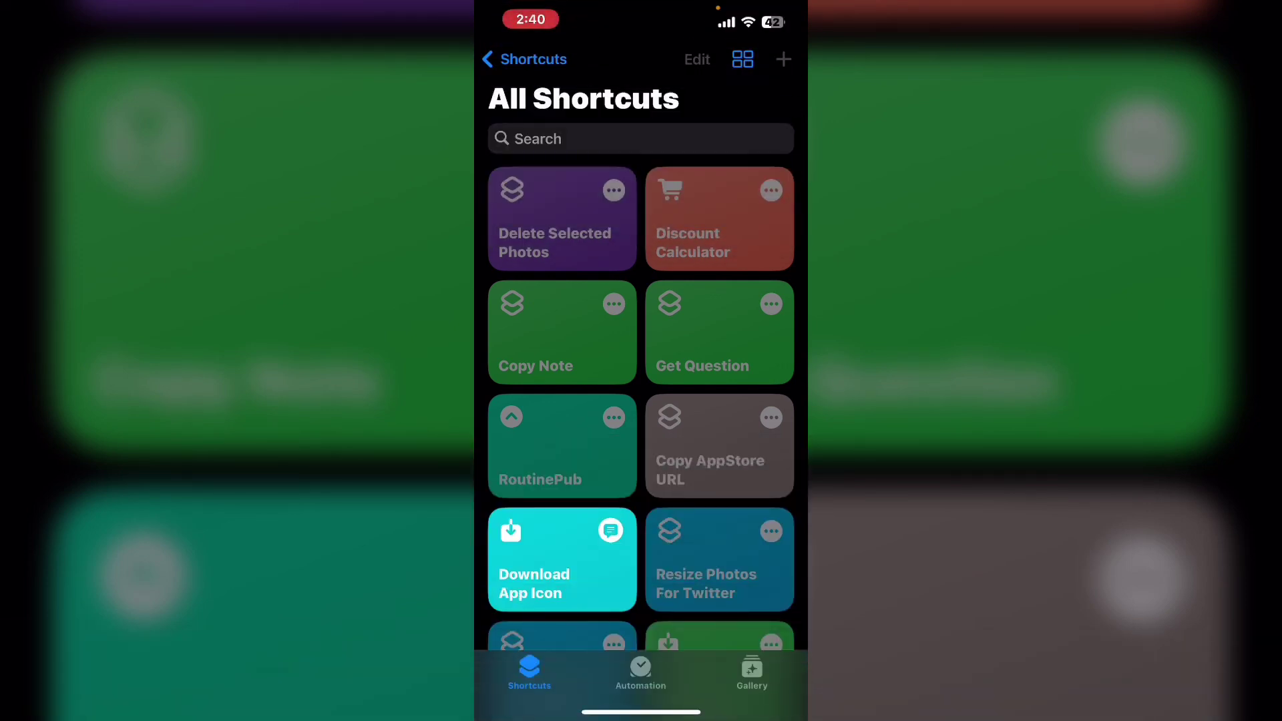